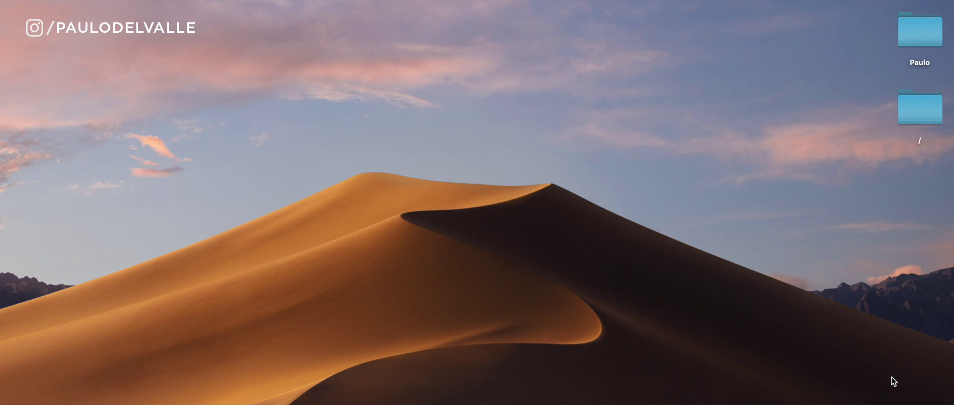
# Open the personal folder on the desktop, then reposition and enlarge its window
pyautogui.doubleClick(923, 40)
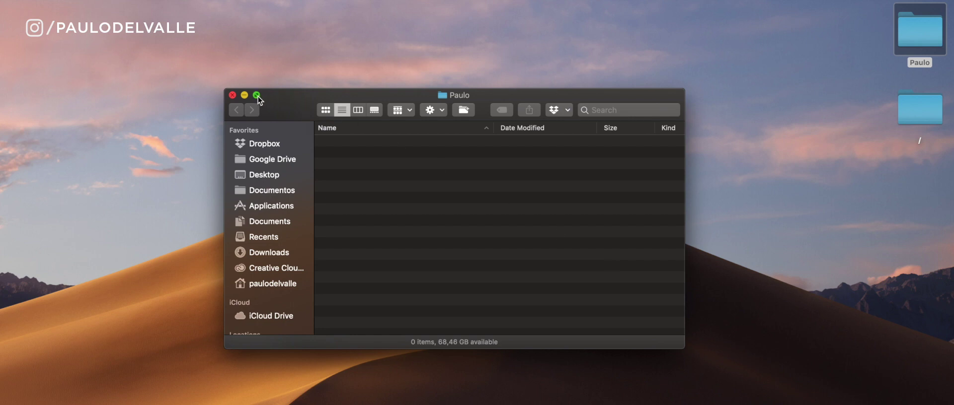
pyautogui.moveTo(279, 108); pyautogui.dragTo(192, 96)
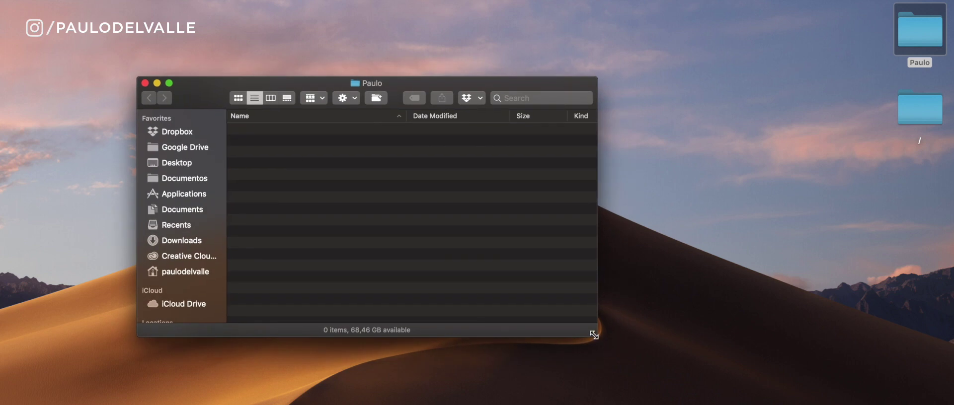
pyautogui.moveTo(593, 335); pyautogui.dragTo(751, 404)
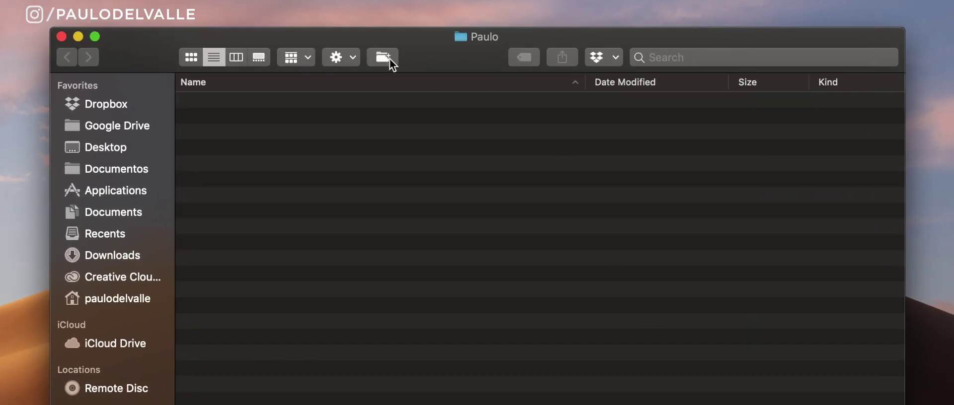
# Create two year folders named 2019 and 2018 in the opened personal folder
pyautogui.click(381, 58)
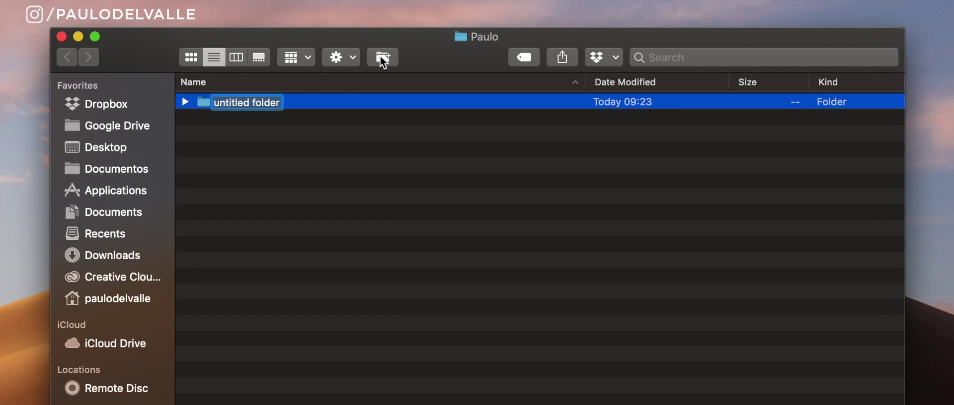
pyautogui.write('2019')
pyautogui.press('Return')
pyautogui.click(382, 57)
pyautogui.write('2018')
pyautogui.press('Return')
# Create two more year folders named 2017 and 2016 beside the existing ones
pyautogui.click(383, 57)
pyautogui.write('2017')
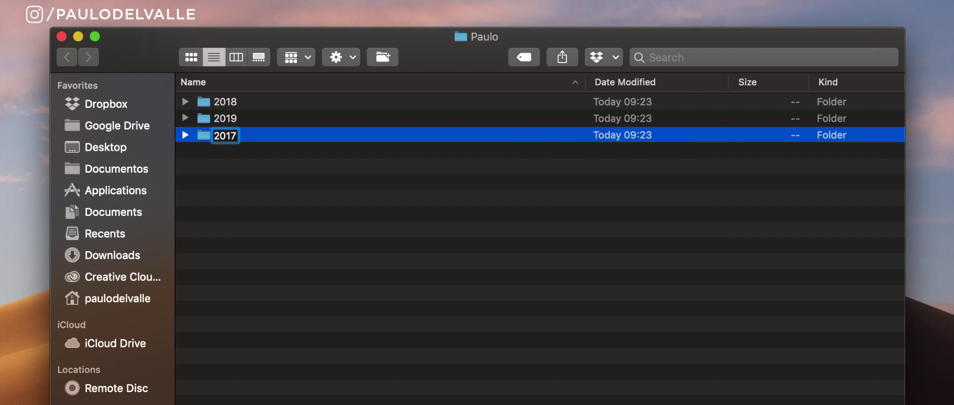
pyautogui.press('Return')
pyautogui.click(383, 58)
pyautogui.write('2016')
pyautogui.press('Return')
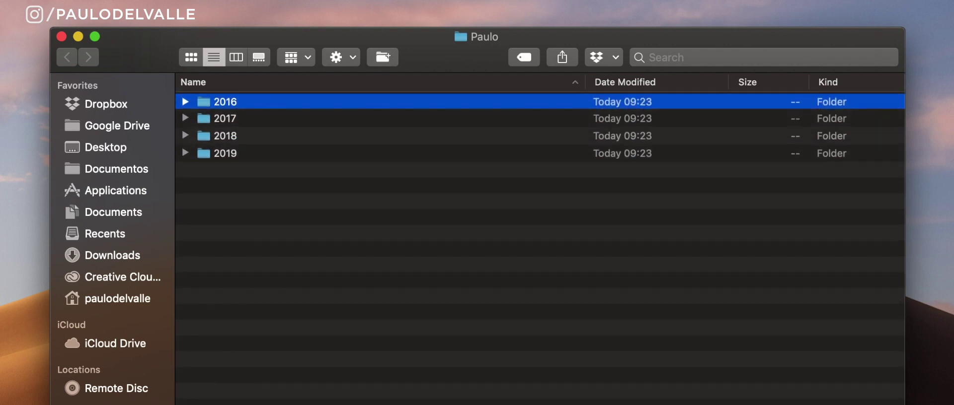
pyautogui.click(338, 270)
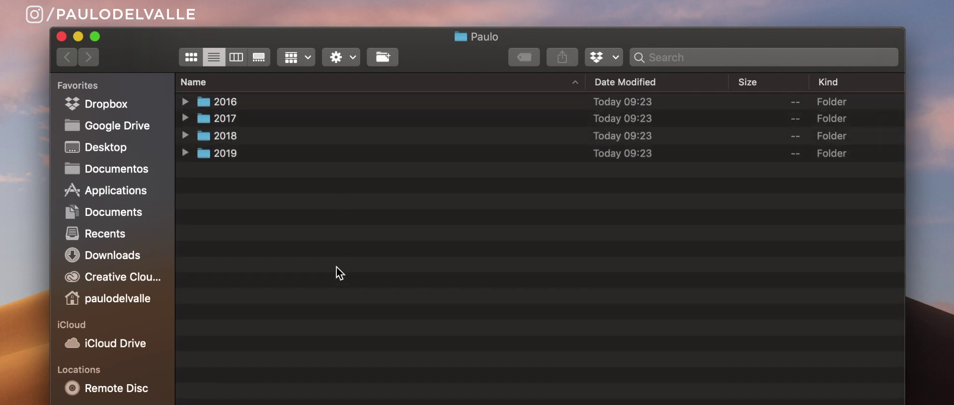
# Open the 2018 folder and create a month folder named 01_Janeiro inside it
pyautogui.doubleClick(245, 145)
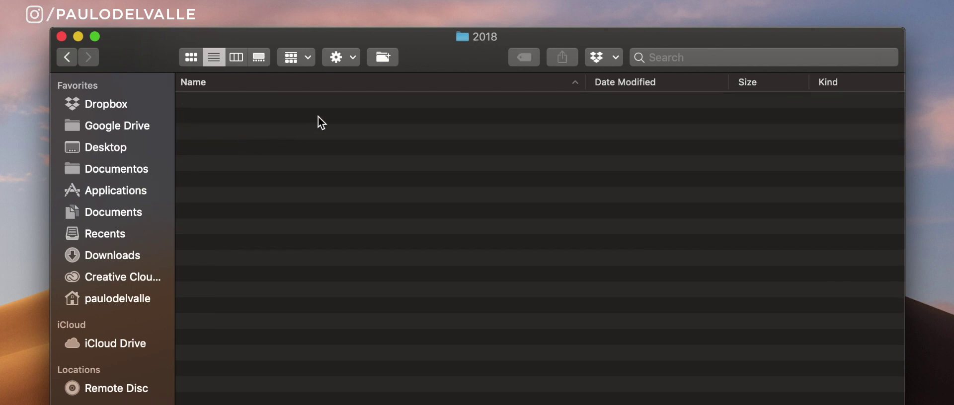
pyautogui.click(387, 62)
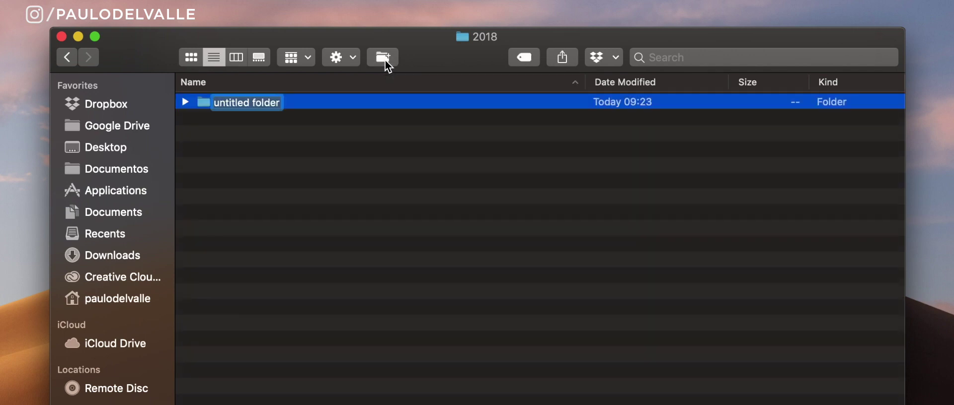
pyautogui.write('01_Janeiro')
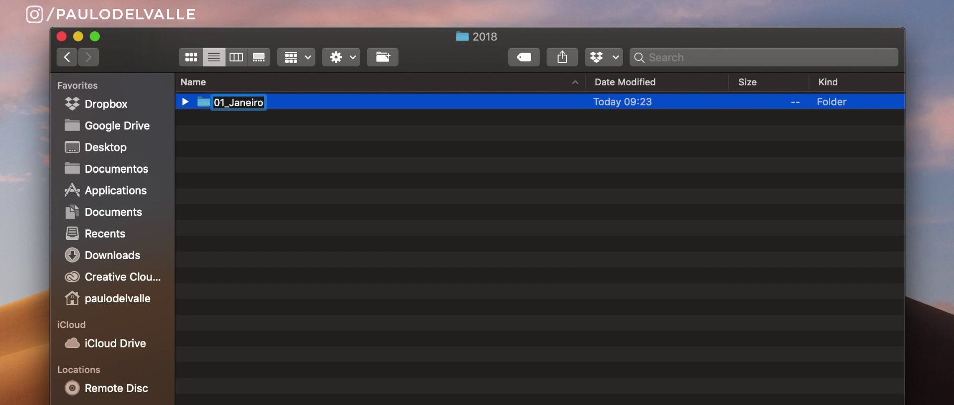
pyautogui.press('Return')
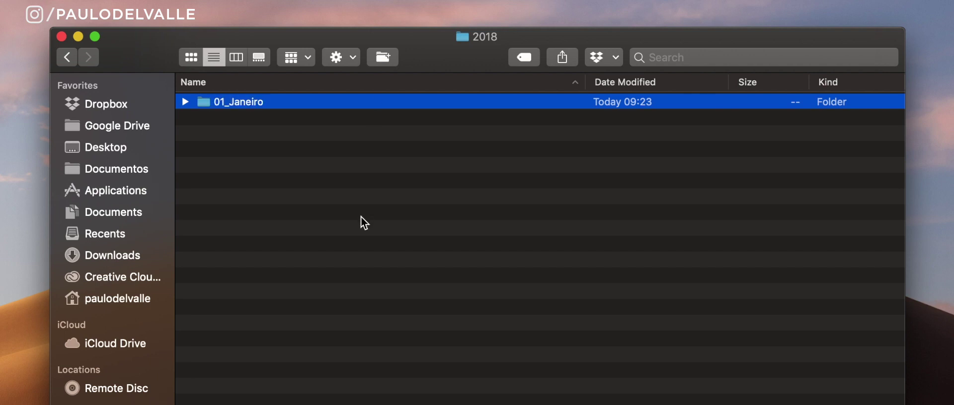
# Create a second month folder named 02_Fevereiro in the 2018 folder
pyautogui.click(387, 62)
pyautogui.write('02)')
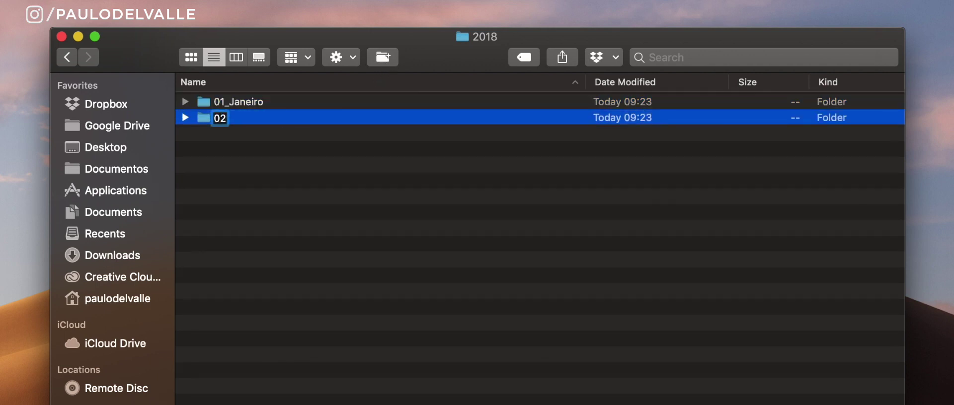
pyautogui.press('BackSpace')
pyautogui.write('_O')
pyautogui.press('BackSpace')
pyautogui.write('Fevereiro')
pyautogui.press('Return')
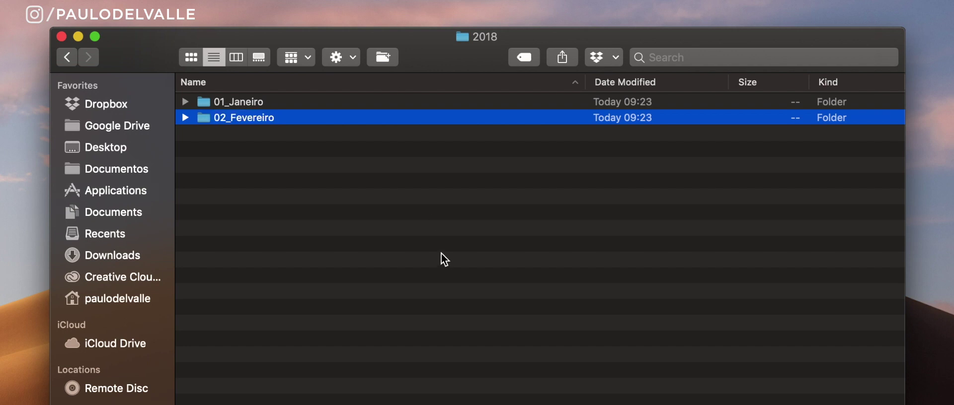
pyautogui.click(435, 223)
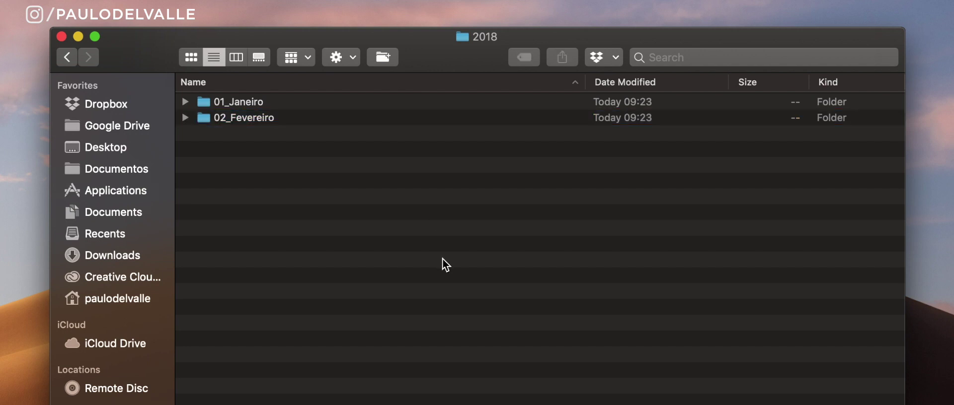
# Create a third month folder named 03_Março in the 2018 folder
pyautogui.click(384, 57)
pyautogui.write('03_Março')
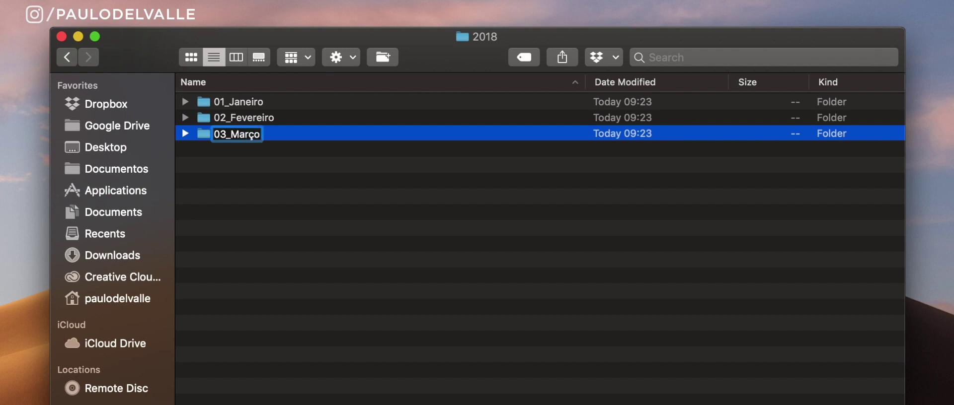
pyautogui.press('Return')
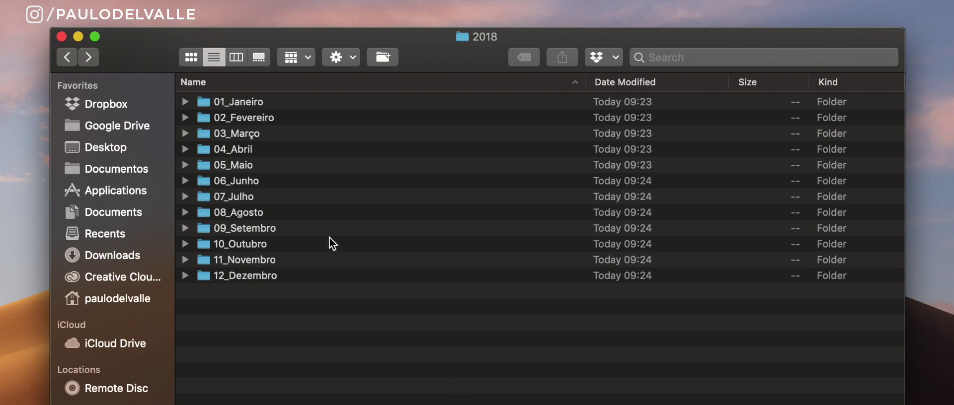
# Create folders named São Paulo, Rio de Janeiro and Nova York inside the 09_Setembro folder
pyautogui.doubleClick(304, 234)
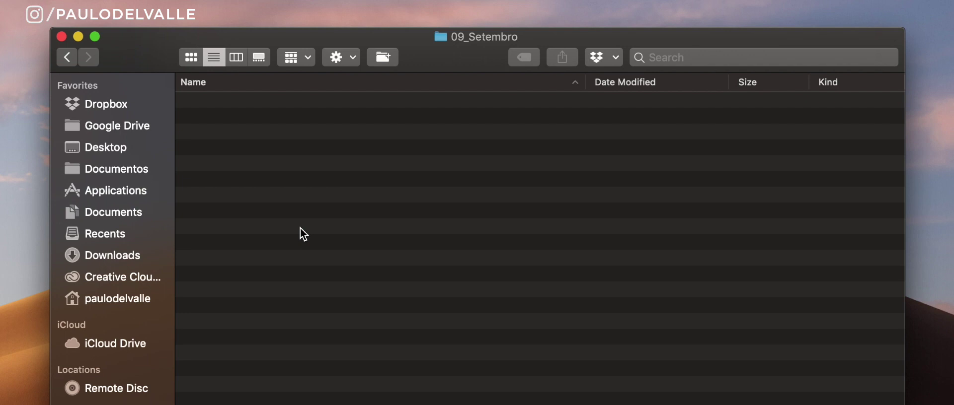
pyautogui.click(389, 58)
pyautogui.write('São Paulo')
pyautogui.press('Return')
pyautogui.press('super+shift+n')
pyautogui.write('Rio de Janeiro')
pyautogui.press('Return')
pyautogui.press('super+shift+n')
pyautogui.write('Nova York')
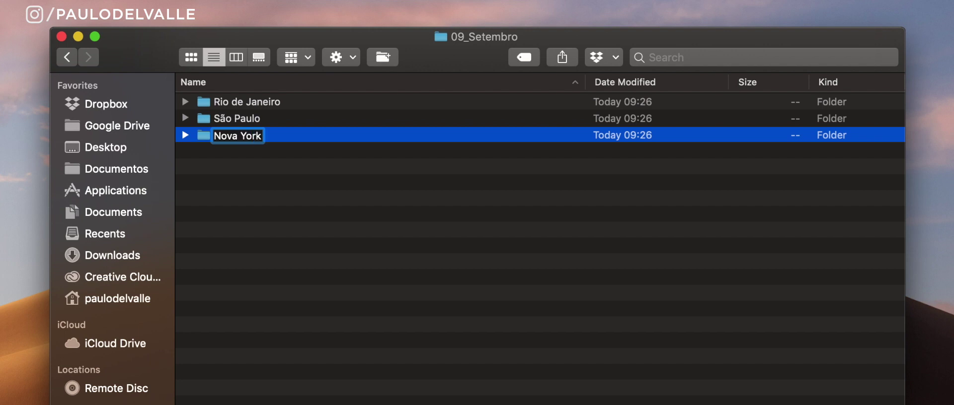
pyautogui.click(366, 252)
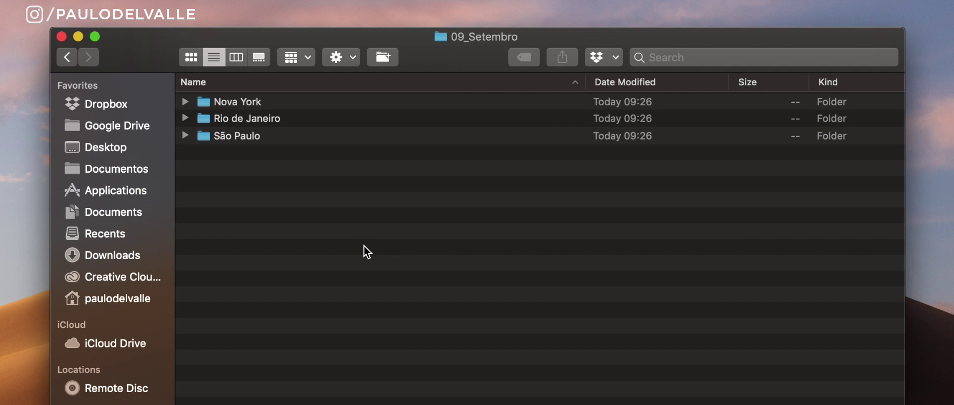
# Create folders named Fotos and Vídeos inside the Nova York folder
pyautogui.doubleClick(303, 105)
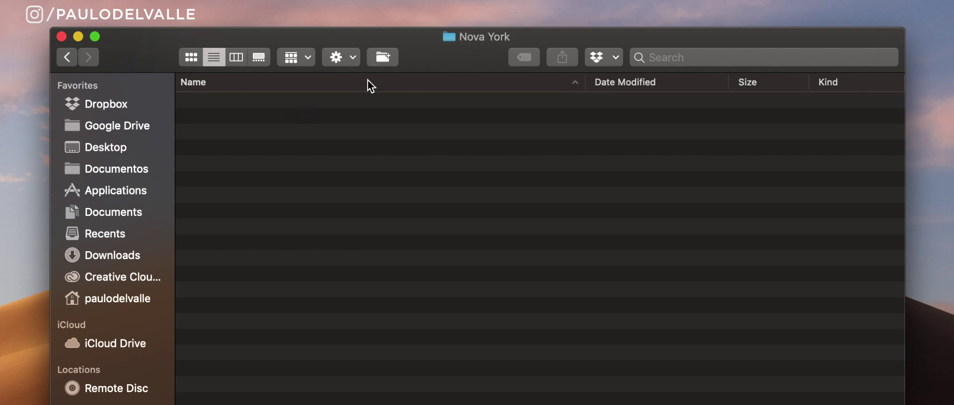
pyautogui.click(385, 62)
pyautogui.write('Fotos')
pyautogui.press('Return')
pyautogui.click(390, 56)
pyautogui.write('Vídeos')
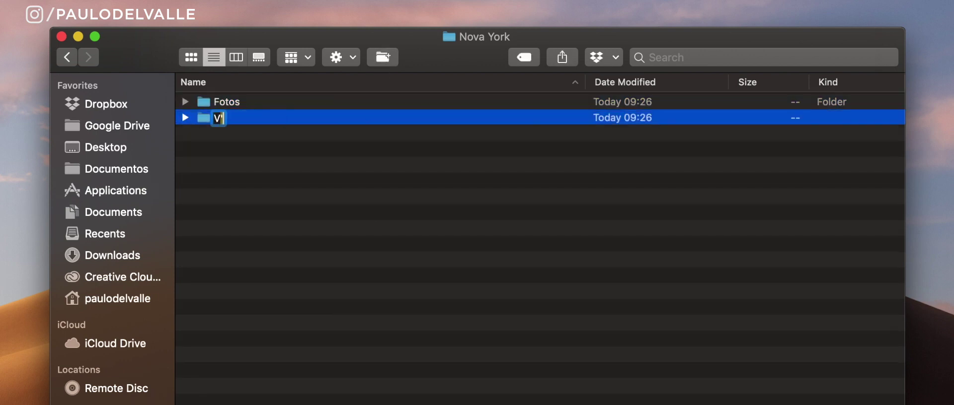
pyautogui.press('Return')
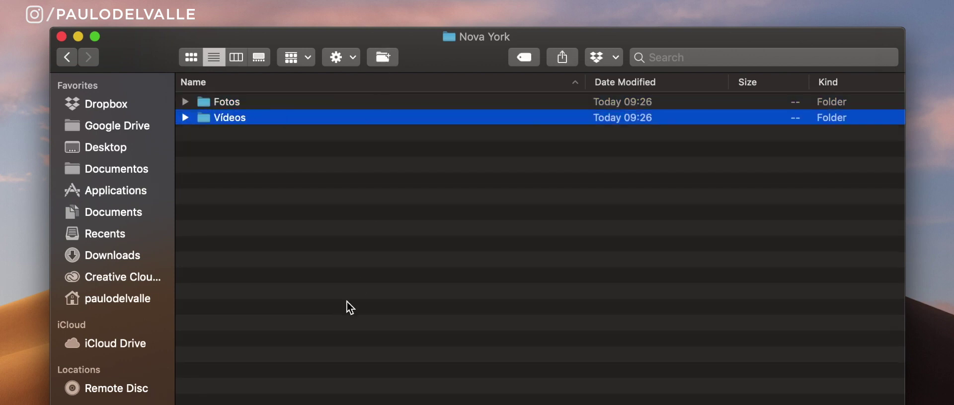
pyautogui.click(350, 307)
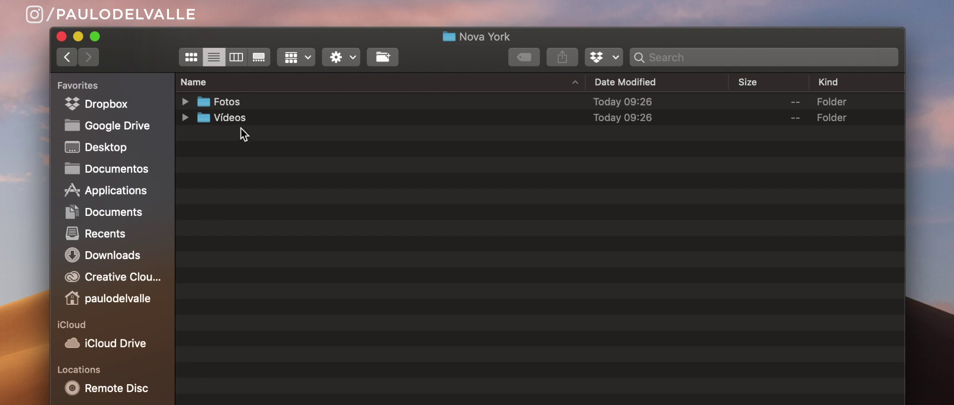
pyautogui.moveTo(245, 103); pyautogui.dragTo(273, 107)
pyautogui.click(270, 119)
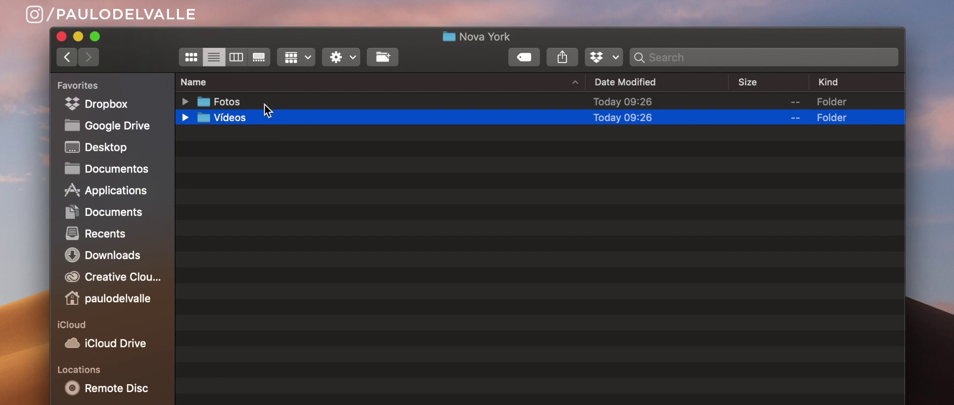
# Open the Fotos folder and create day folders named Dia 1 and Dia 2 inside it
pyautogui.click(265, 104)
pyautogui.doubleClick(248, 104)
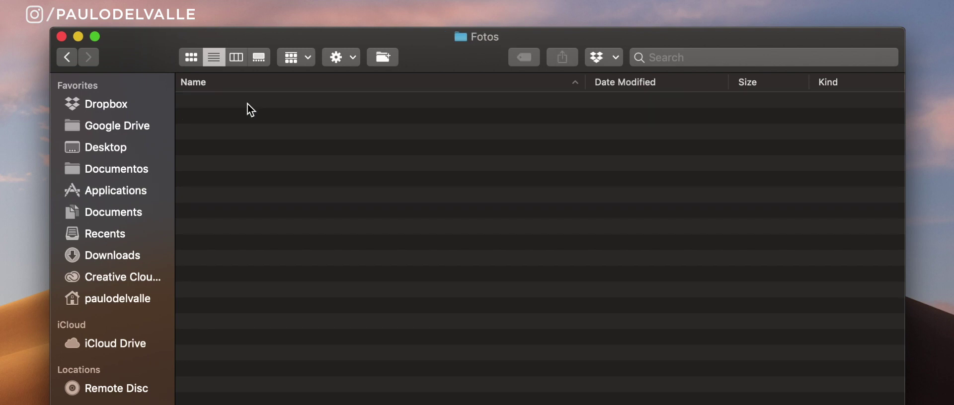
pyautogui.click(385, 59)
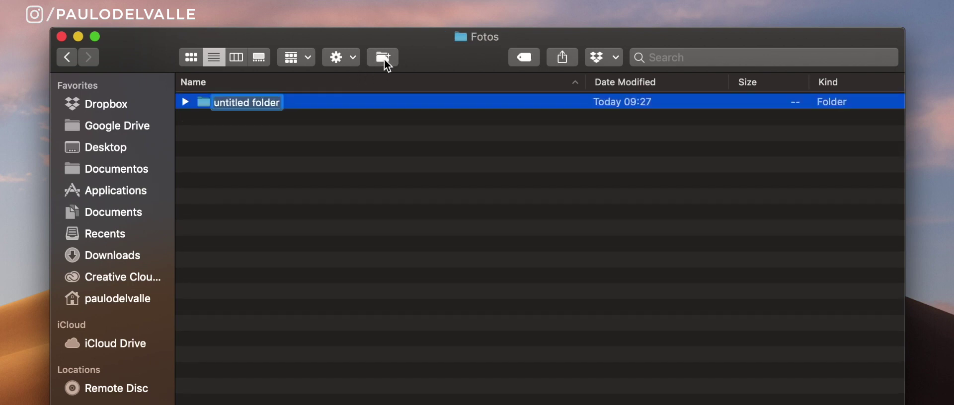
pyautogui.write('Dia 1')
pyautogui.press('Return')
pyautogui.click(393, 59)
pyautogui.write('Dia 2')
pyautogui.press('Return')
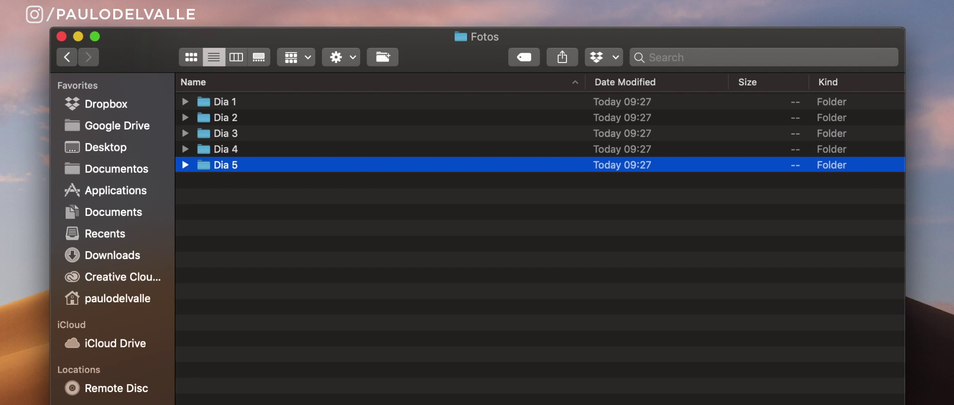
# Open the Dia 2 folder and create folders named Brooklyn Bridge and Times Square inside it
pyautogui.click(300, 119)
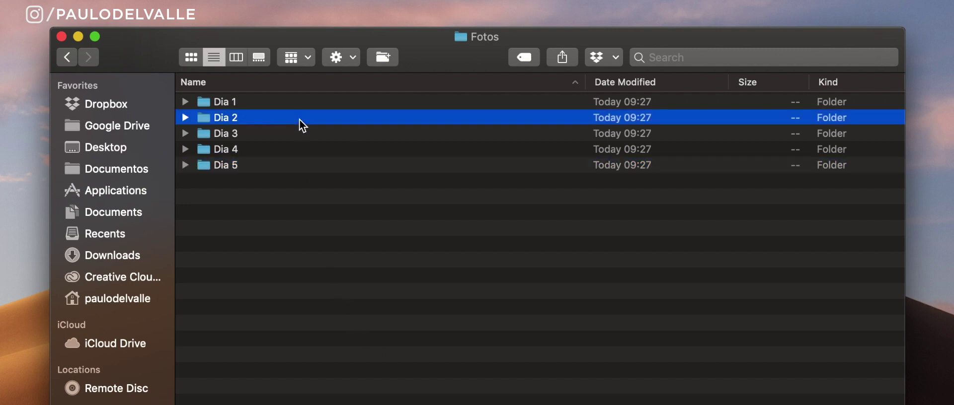
pyautogui.doubleClick(300, 119)
pyautogui.click(381, 60)
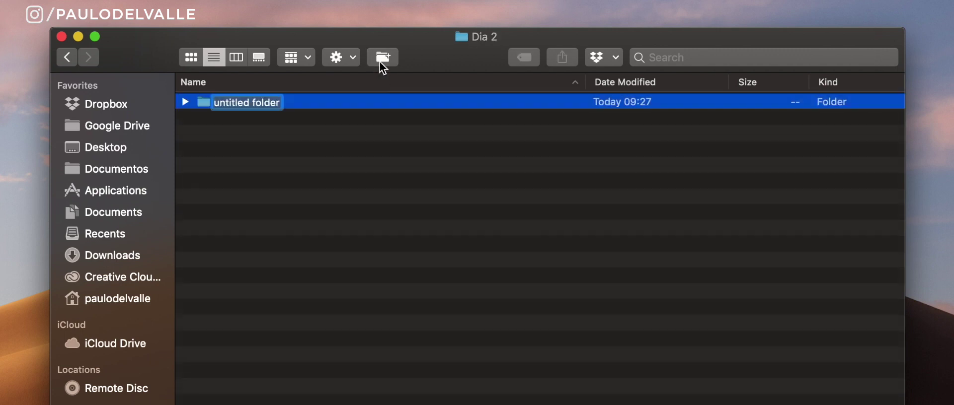
pyautogui.write('Brookl')
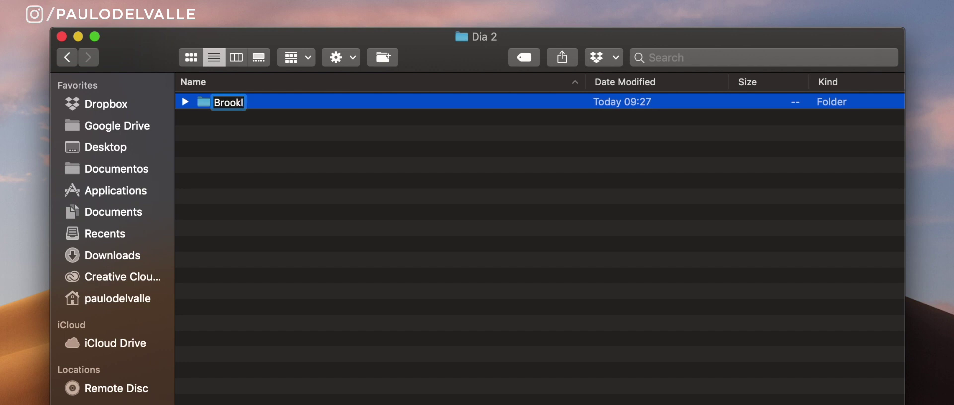
pyautogui.write('yn Bridge')
pyautogui.click(392, 61)
pyautogui.write('Times Square')
# Create two more location folders named Central Park and Empire State in the Dia 2 folder
pyautogui.click(390, 59)
pyautogui.write('Central Park')
pyautogui.press('Return')
pyautogui.click(391, 60)
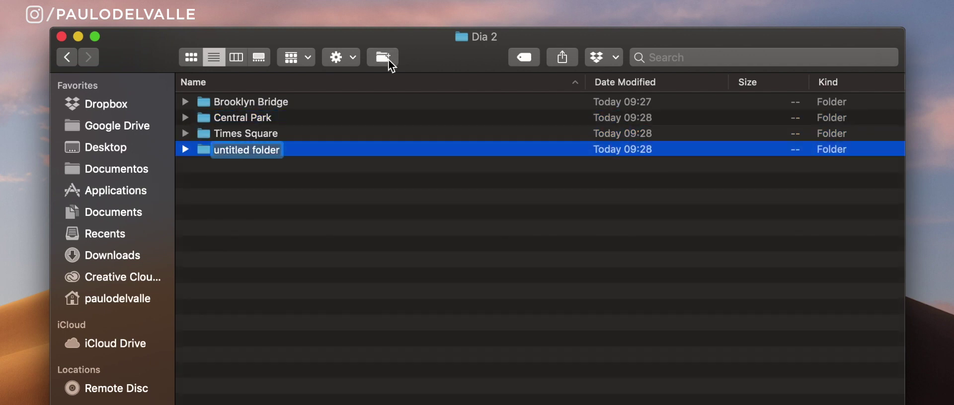
pyautogui.write('Empire State')
pyautogui.press('Return')
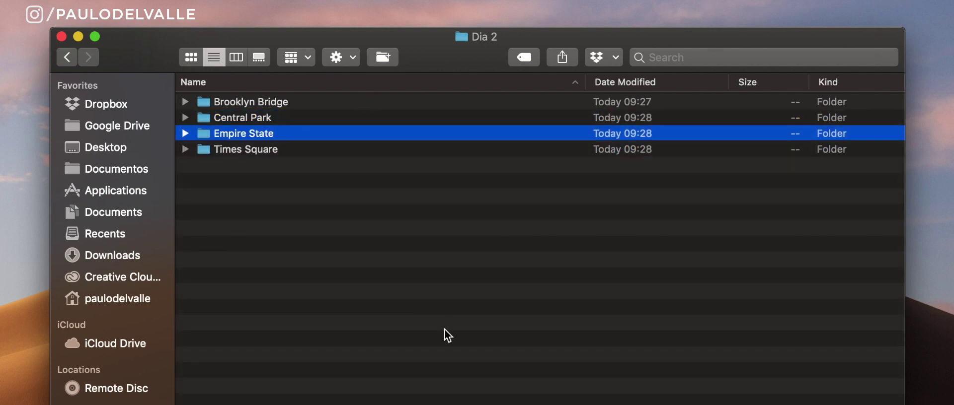
pyautogui.click(448, 336)
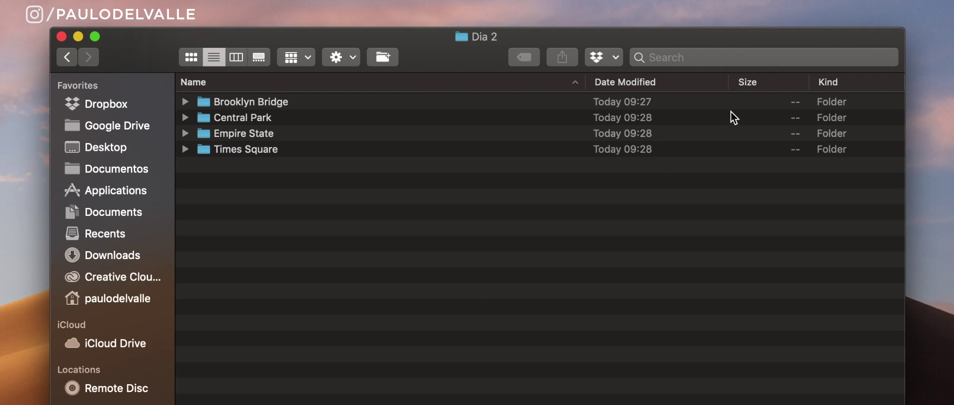
pyautogui.click(694, 55)
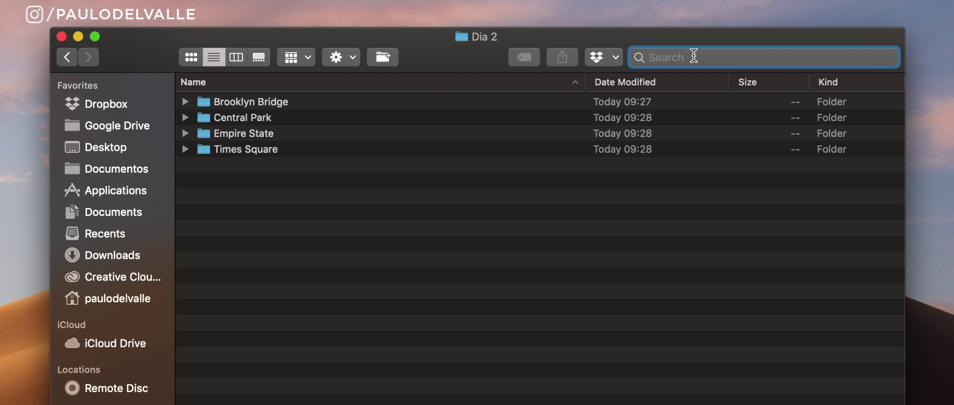
pyautogui.click(410, 264)
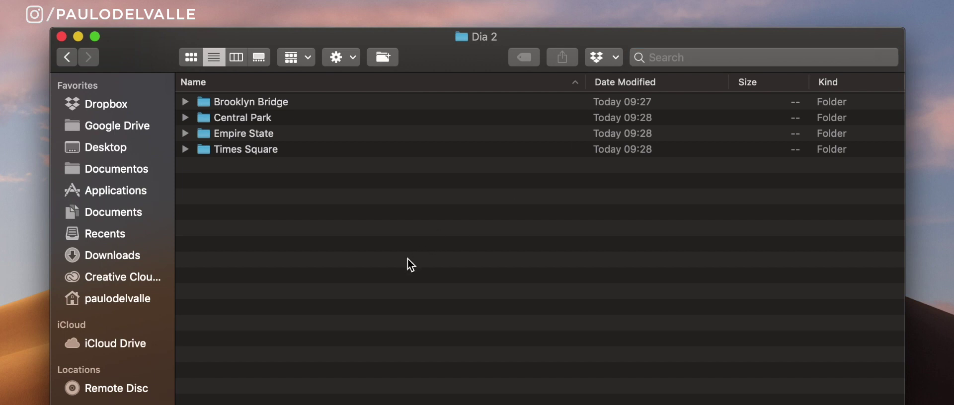
# Open the Central Park folder and create a camera folder named A7R II inside it
pyautogui.doubleClick(263, 120)
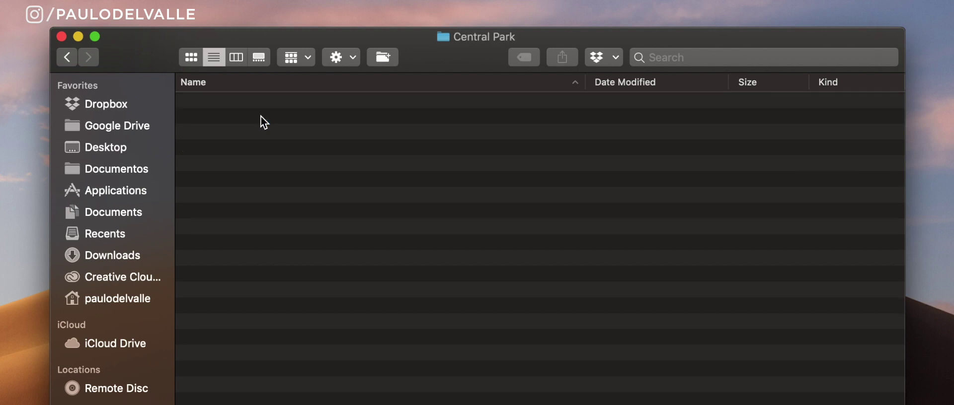
pyautogui.click(386, 61)
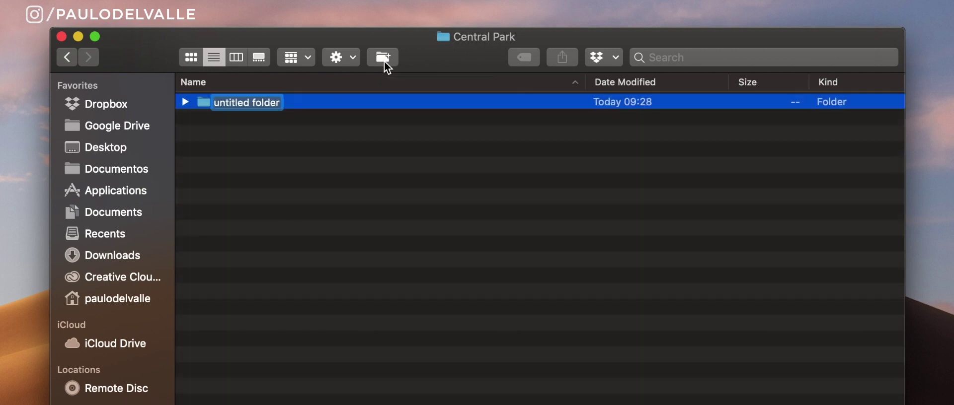
pyautogui.write('A')
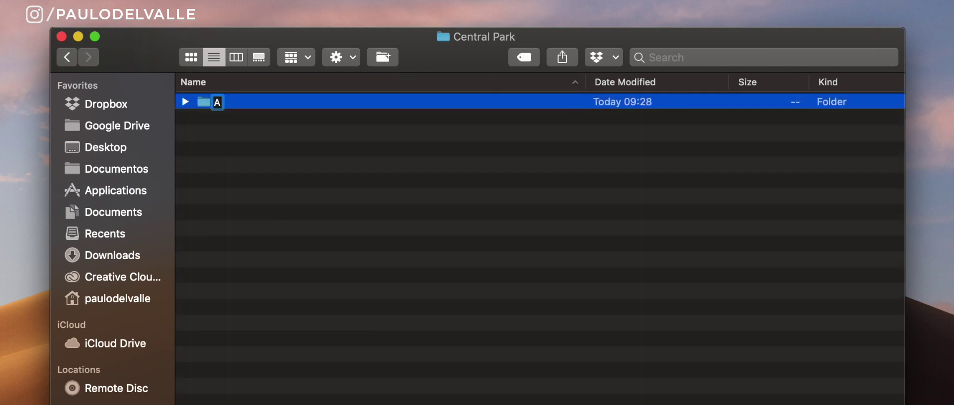
pyautogui.write('7R II')
pyautogui.press('Return')
# Create a second camera folder named RX100 in the Central Park folder
pyautogui.click(394, 63)
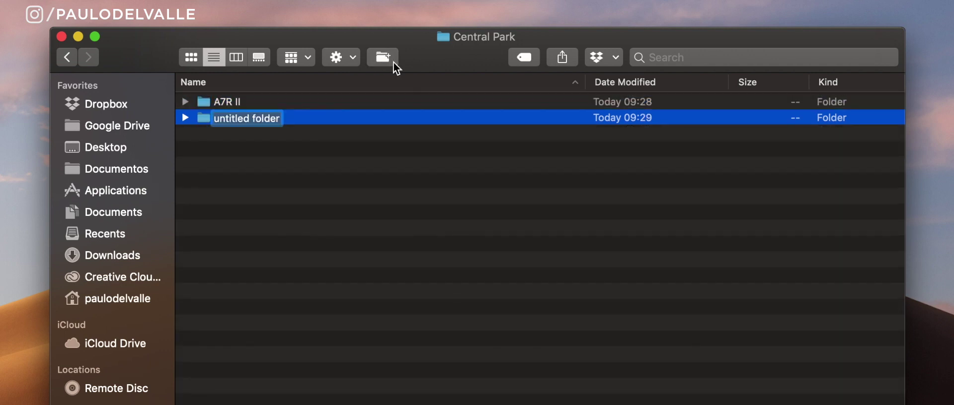
pyautogui.write('RX!)')
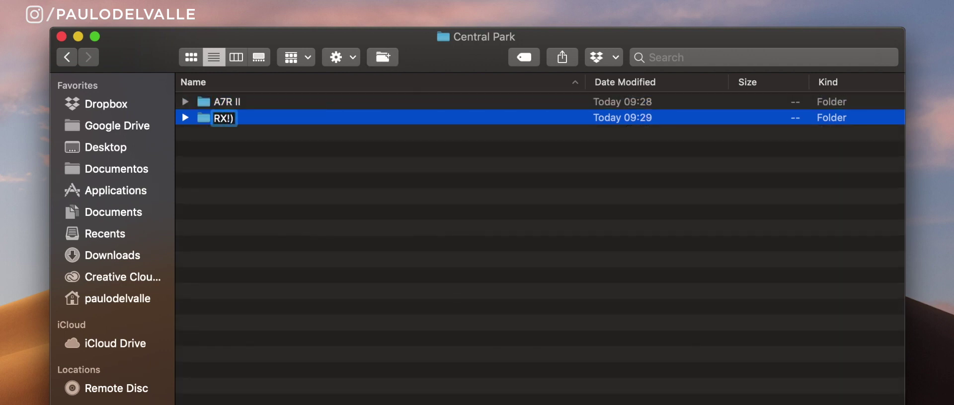
pyautogui.press('BackSpace')
pyautogui.press('BackSpace')
pyautogui.write('100')
pyautogui.press('Return')
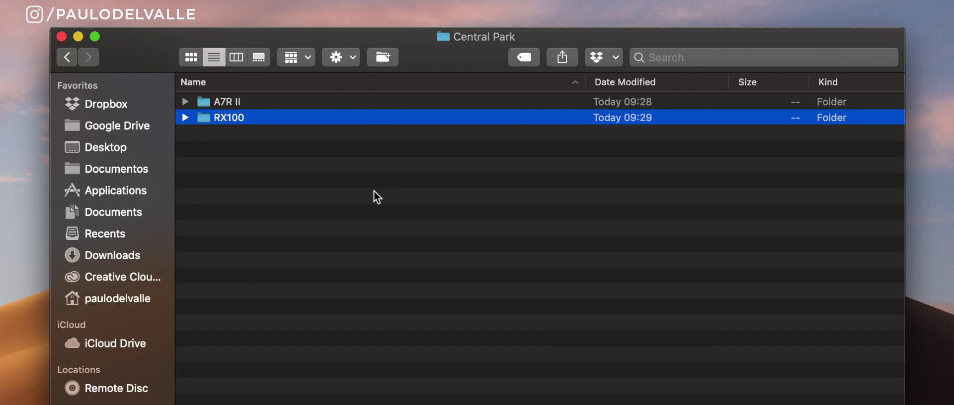
# Create a third camera folder named Mavic 2 Pro in the Central Park folder
pyautogui.click(389, 61)
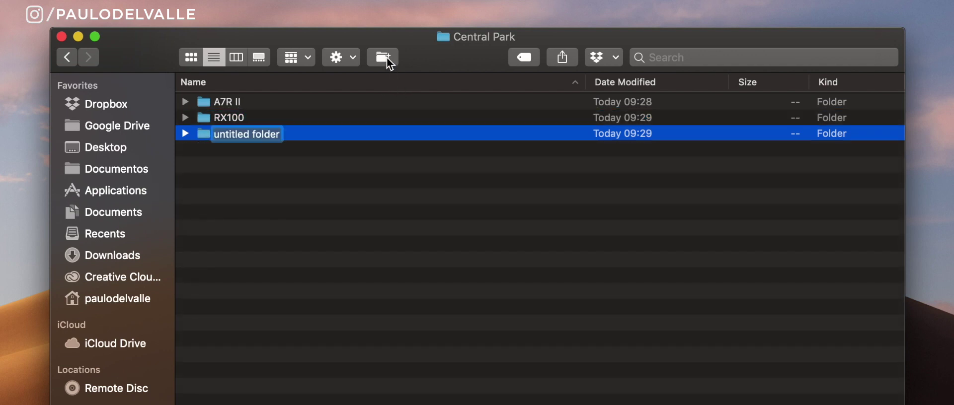
pyautogui.write('Mavix')
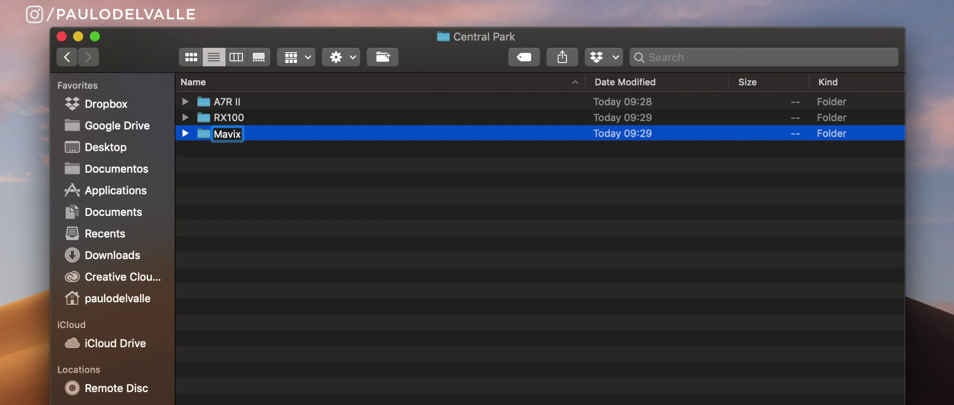
pyautogui.press('BackSpace')
pyautogui.write('c 2 Pro')
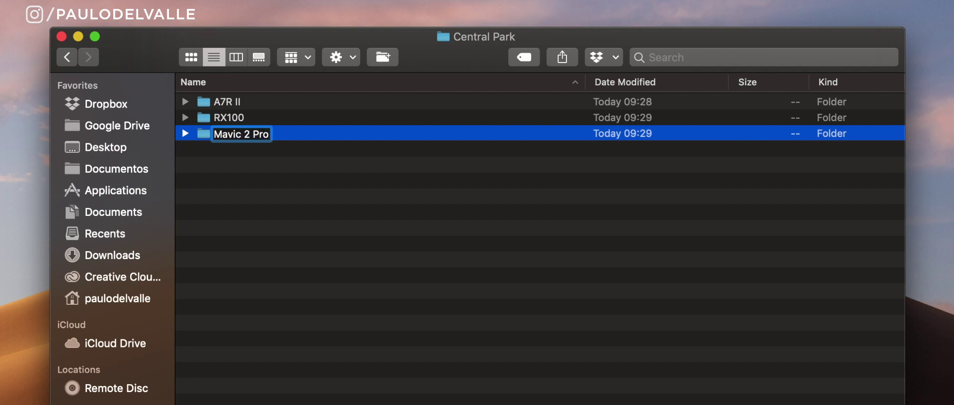
pyautogui.press('Return')
pyautogui.click(342, 239)
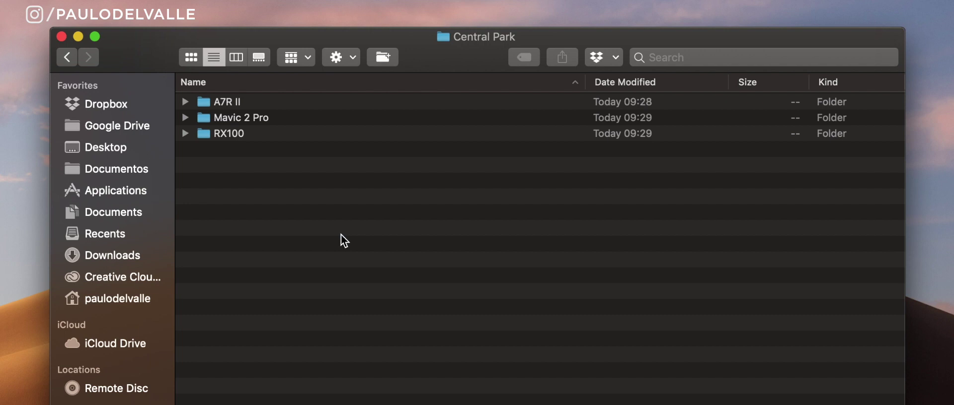
pyautogui.click(239, 105)
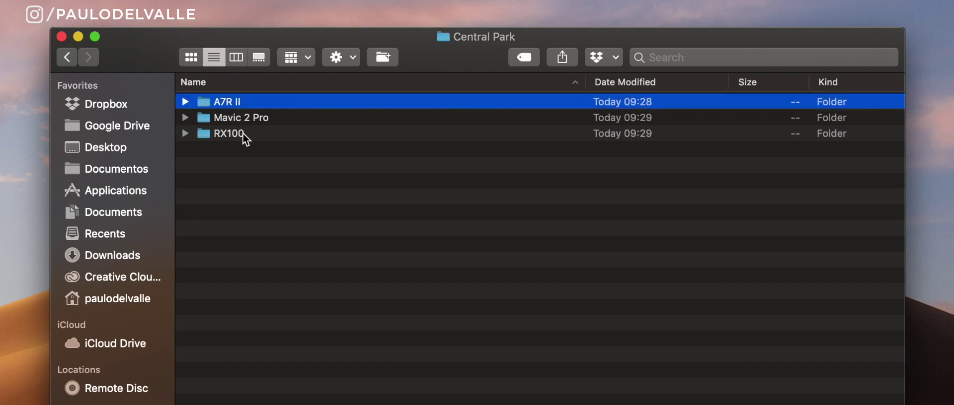
pyautogui.click(243, 136)
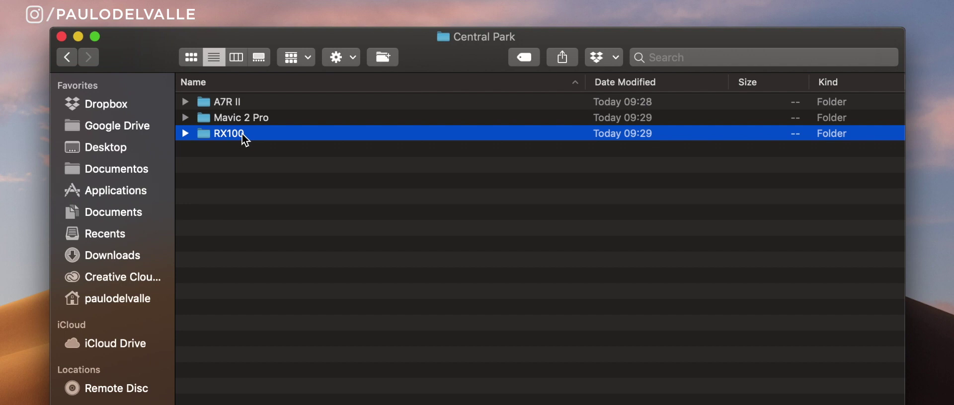
pyautogui.click(252, 124)
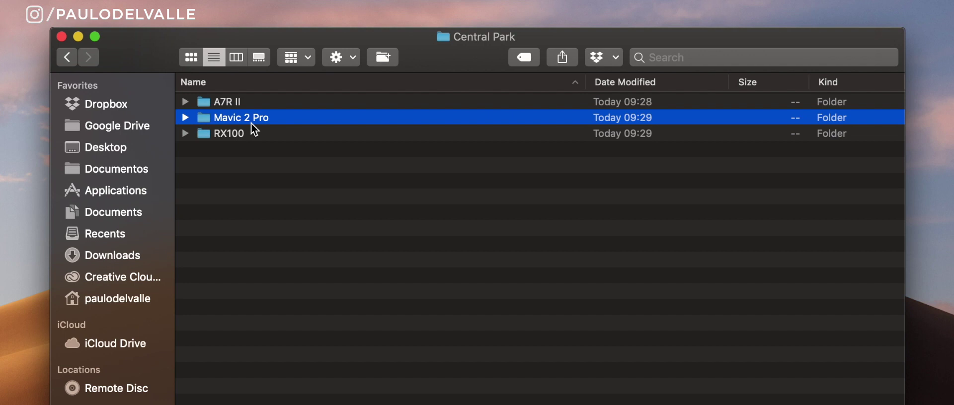
# Open the A7R II folder and create folders named Selecionadas and Instagram inside it
pyautogui.doubleClick(250, 104)
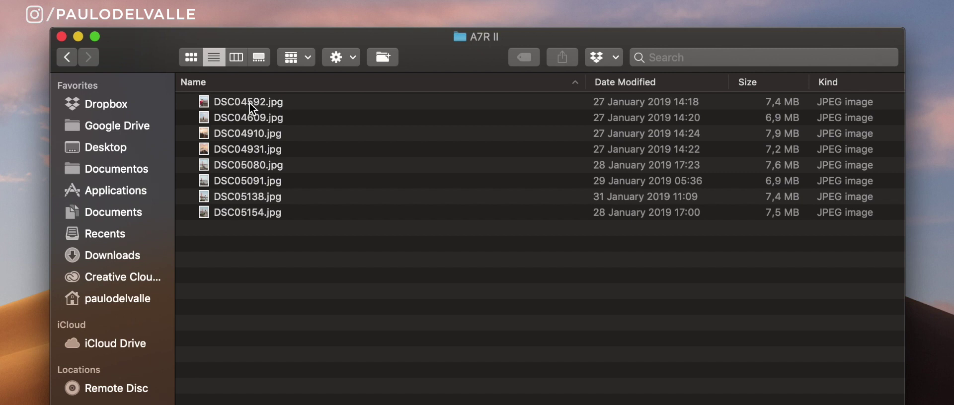
pyautogui.click(389, 60)
pyautogui.write('Selecionadas')
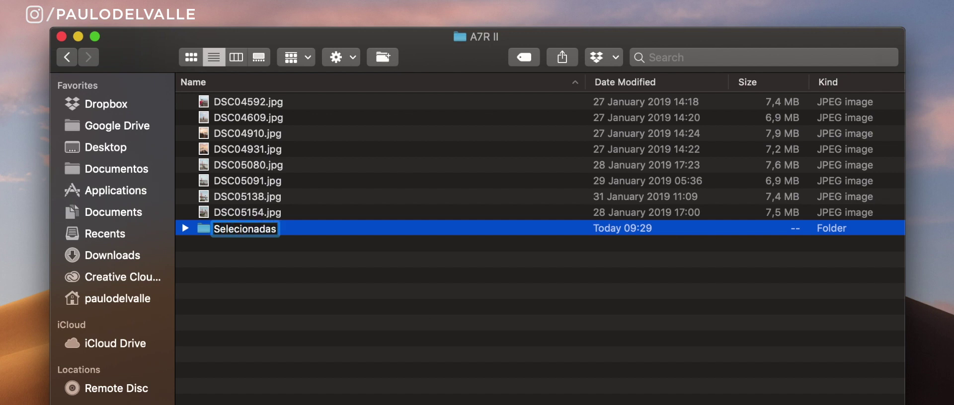
pyautogui.press('Return')
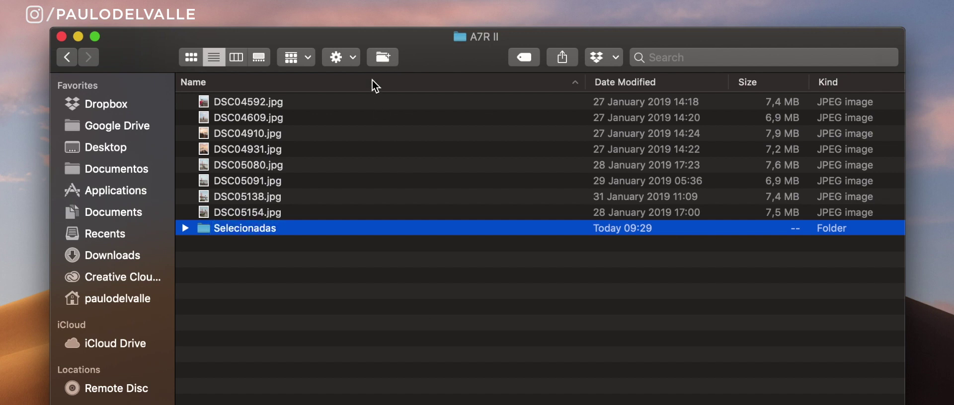
pyautogui.click(383, 62)
pyautogui.write('Instagram')
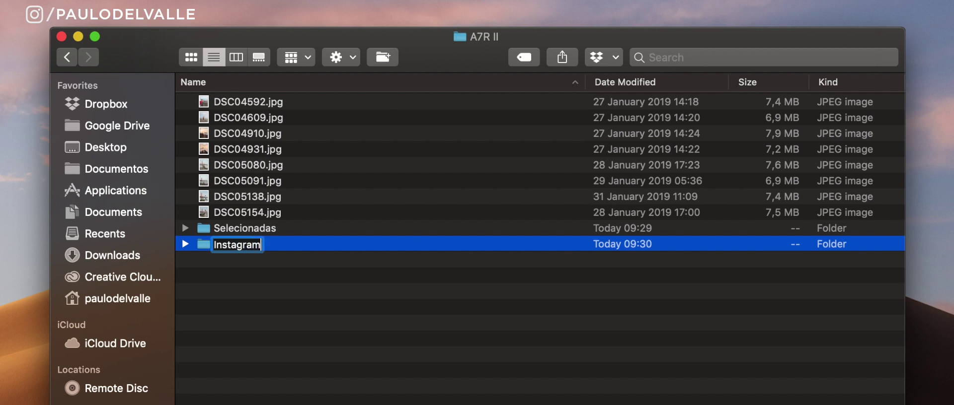
pyautogui.press('Return')
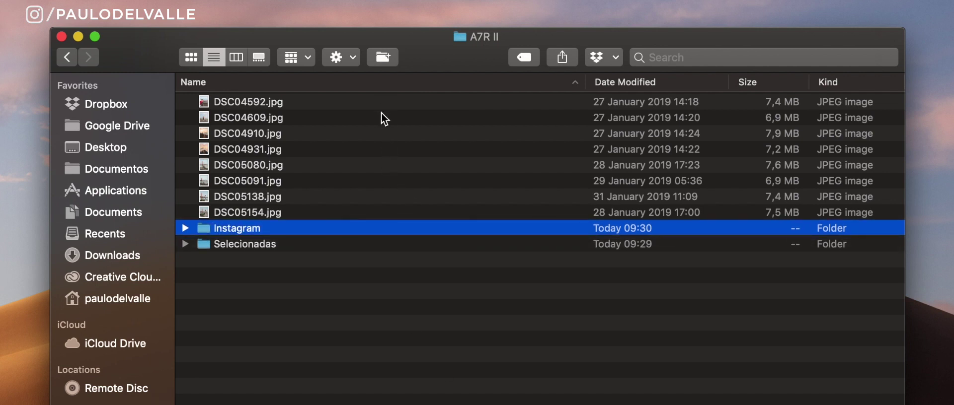
# Create another folder named Versões Finais in the A7R II folder
pyautogui.click(387, 61)
pyautogui.write('Ver')
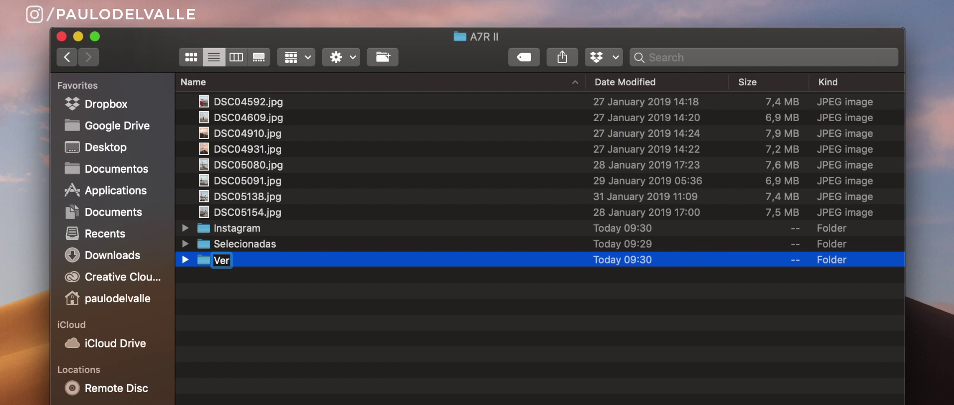
pyautogui.write('s~õe')
pyautogui.press('BackSpace')
pyautogui.press('BackSpace')
pyautogui.write('ões Finais')
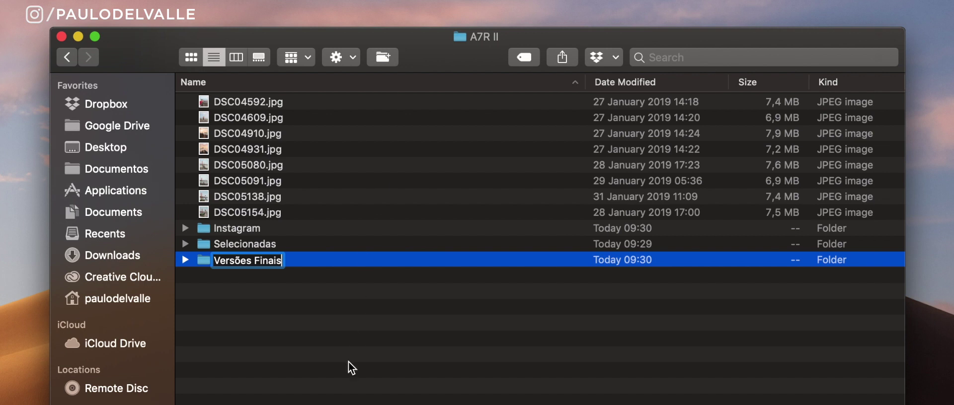
pyautogui.press('Return')
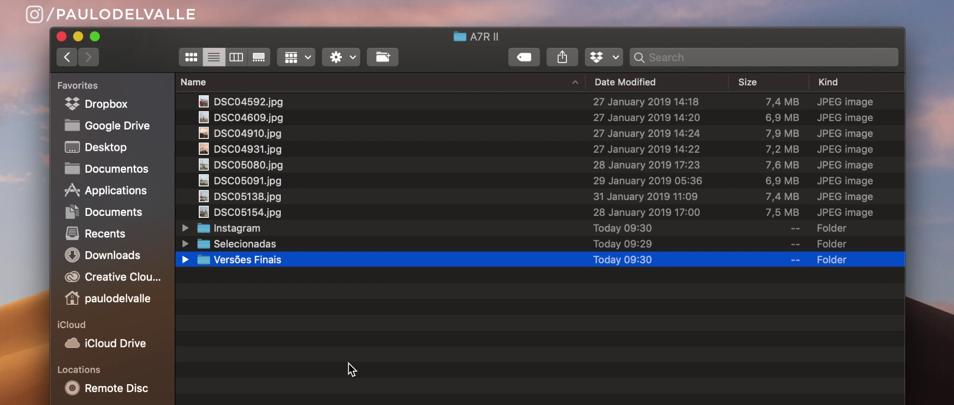
pyautogui.click(351, 370)
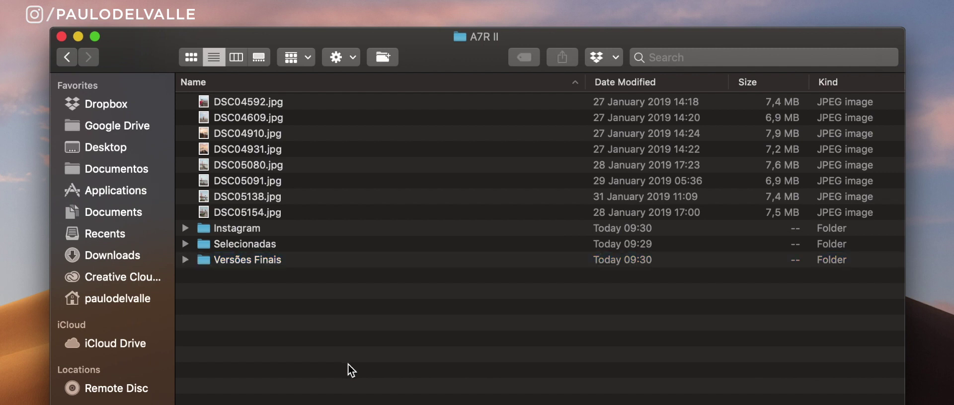
# Preview the first three photos and tag DSC04592.jpg, DSC04910.jpg, DSC05080.jpg and DSC05138.jpg green
pyautogui.click(284, 105)
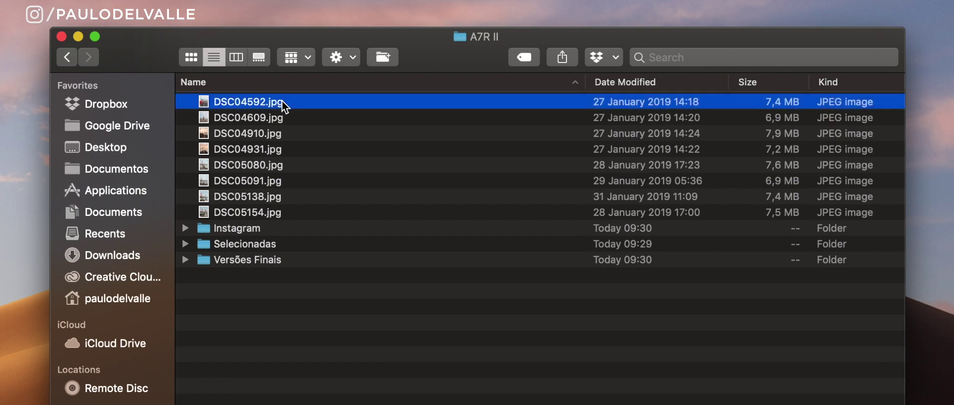
pyautogui.press('space')
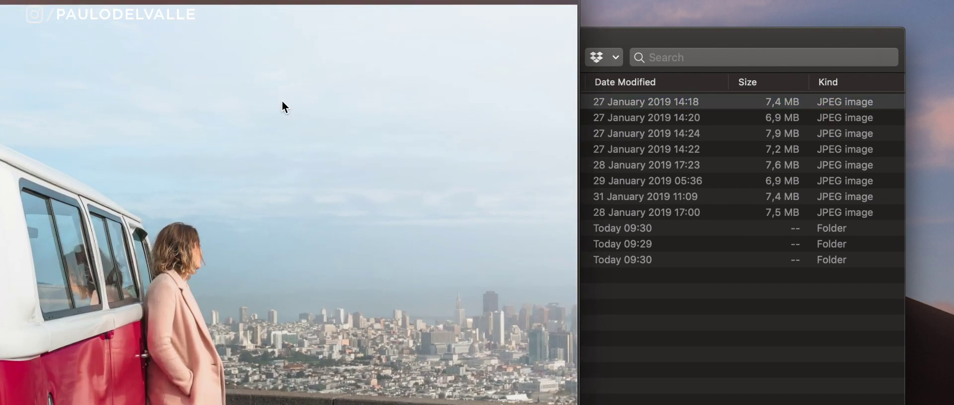
pyautogui.press('Down')
pyautogui.press('Down')
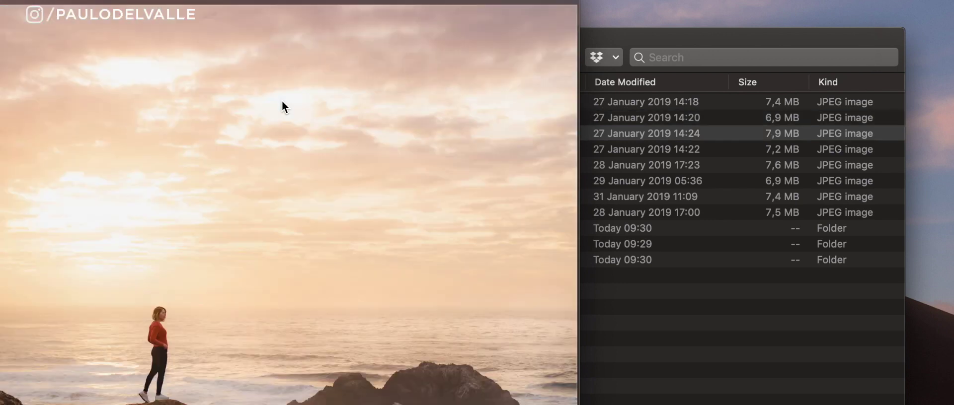
pyautogui.press('space')
pyautogui.keyDown('super'); pyautogui.click(298, 165); pyautogui.keyUp('super')
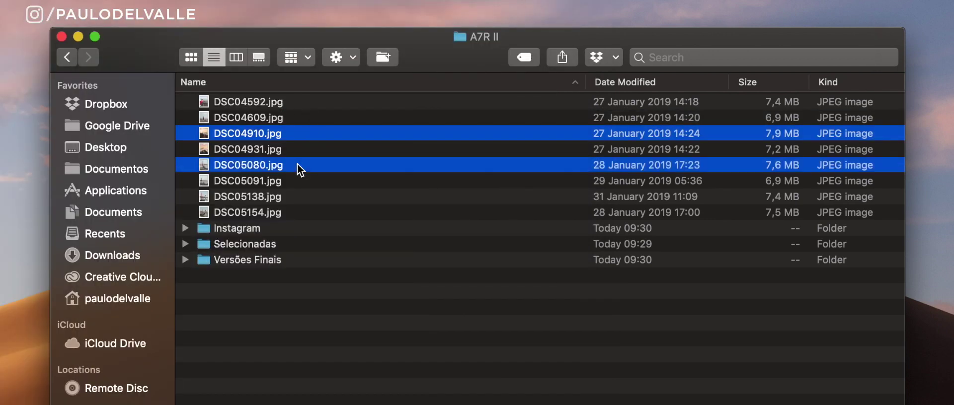
pyautogui.keyDown('super'); pyautogui.click(291, 200); pyautogui.keyUp('super')
pyautogui.keyDown('super'); pyautogui.click(287, 105); pyautogui.keyUp('super')
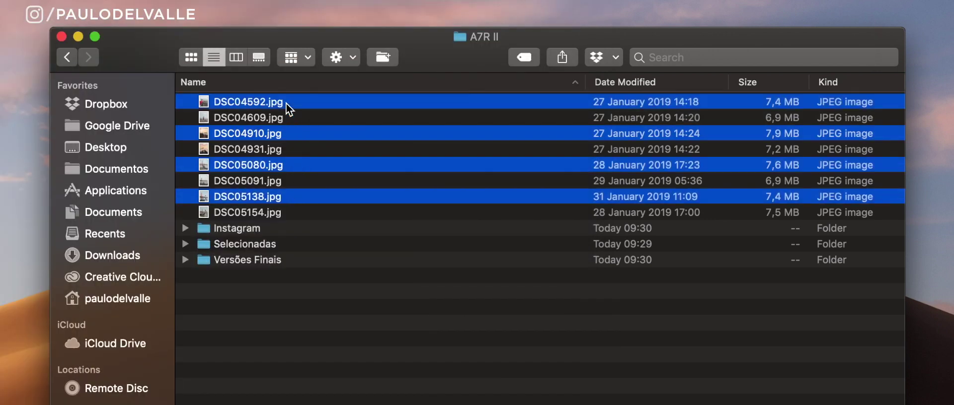
pyautogui.rightClick(326, 102)
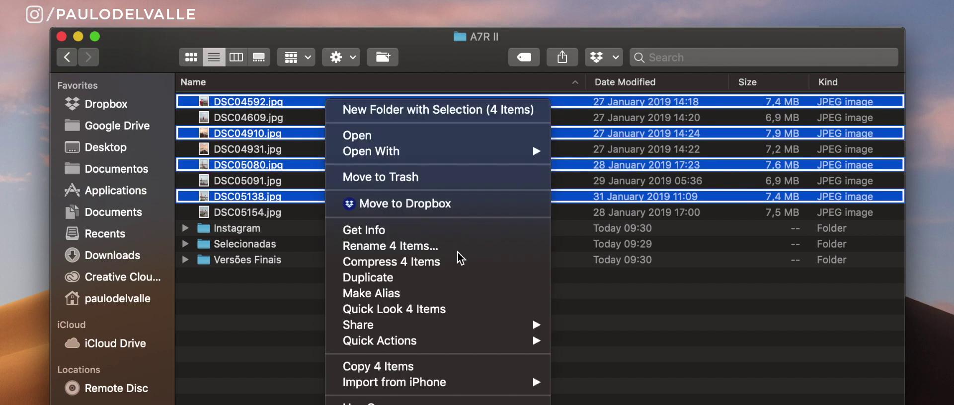
pyautogui.click(441, 404)
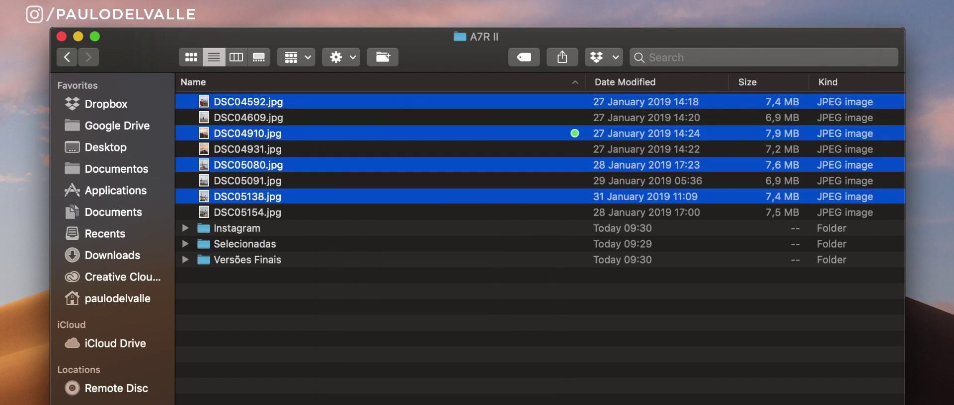
pyautogui.click(324, 357)
# Tag the photos DSC04609.jpg, DSC04931.jpg, DSC05091.jpg and DSC05154.jpg red and clear the selection
pyautogui.click(288, 214)
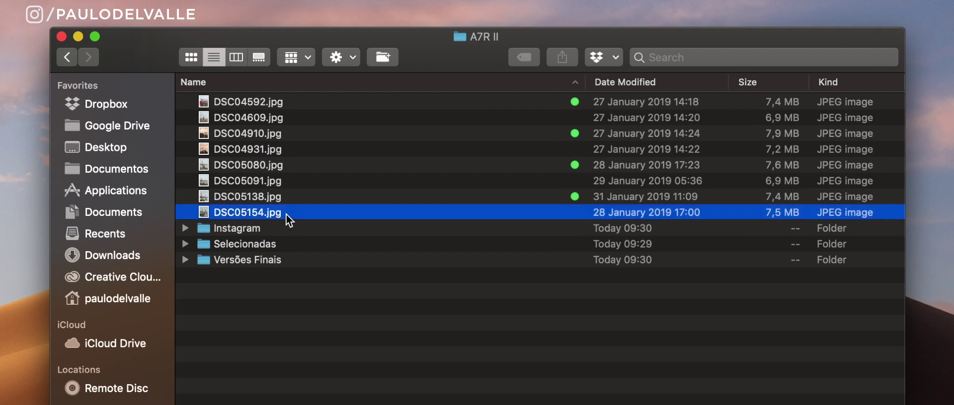
pyautogui.keyDown('super'); pyautogui.click(288, 182); pyautogui.keyUp('super')
pyautogui.keyDown('super'); pyautogui.click(298, 164); pyautogui.keyUp('super')
pyautogui.keyDown('super'); pyautogui.click(292, 169); pyautogui.keyUp('super')
pyautogui.keyDown('super'); pyautogui.click(290, 150); pyautogui.keyUp('super')
pyautogui.keyDown('super'); pyautogui.click(290, 118); pyautogui.keyUp('super')
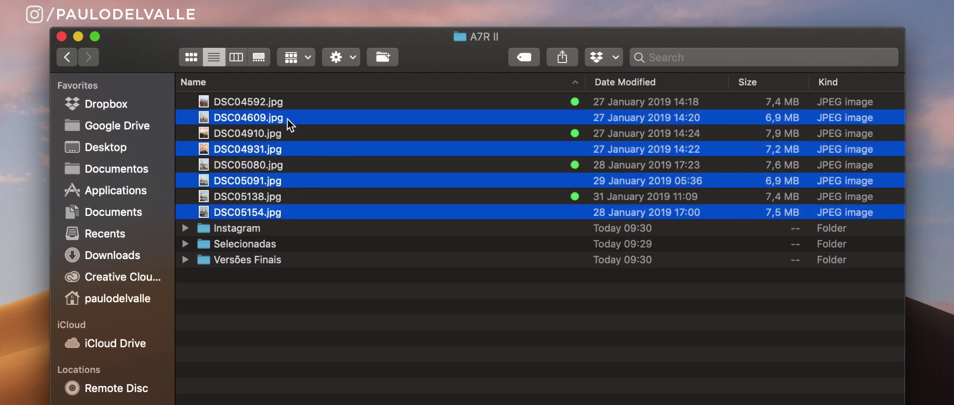
pyautogui.rightClick(289, 120)
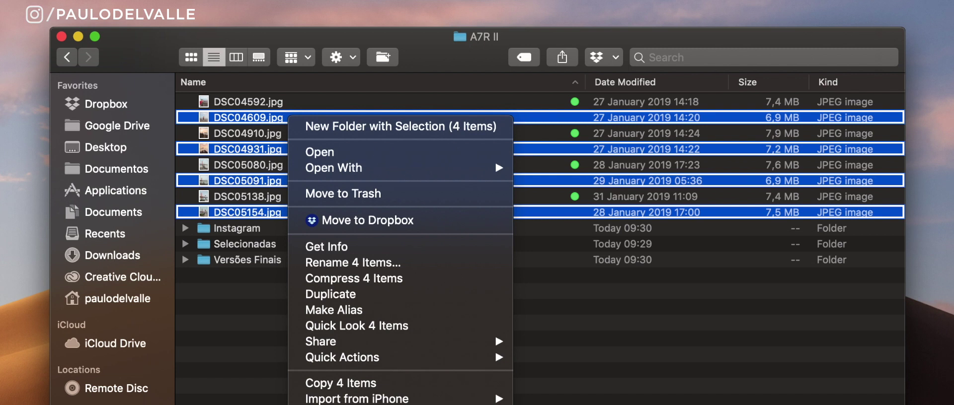
pyautogui.press('Escape')
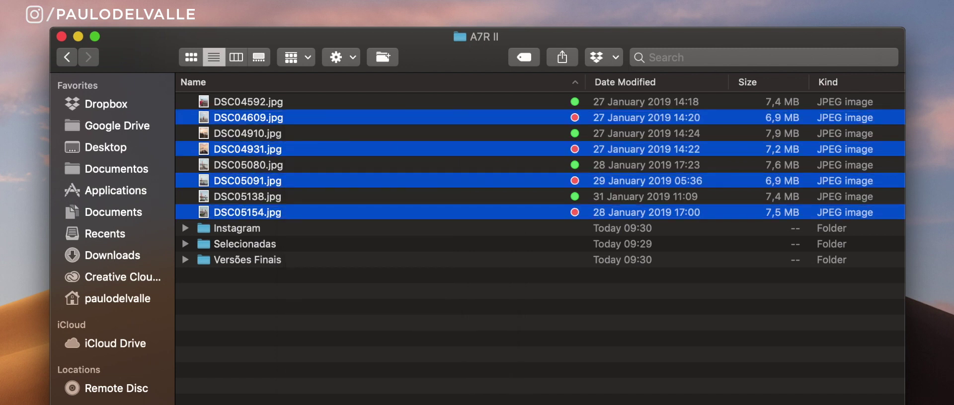
pyautogui.press('super+alt+a')
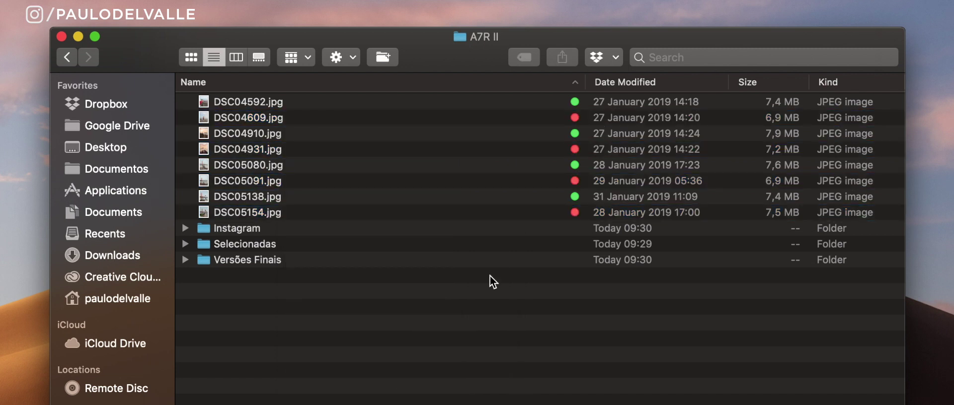
# Sort the A7R II folder by tags and move the four green-tagged photos into the Selecionadas folder
pyautogui.click(334, 58)
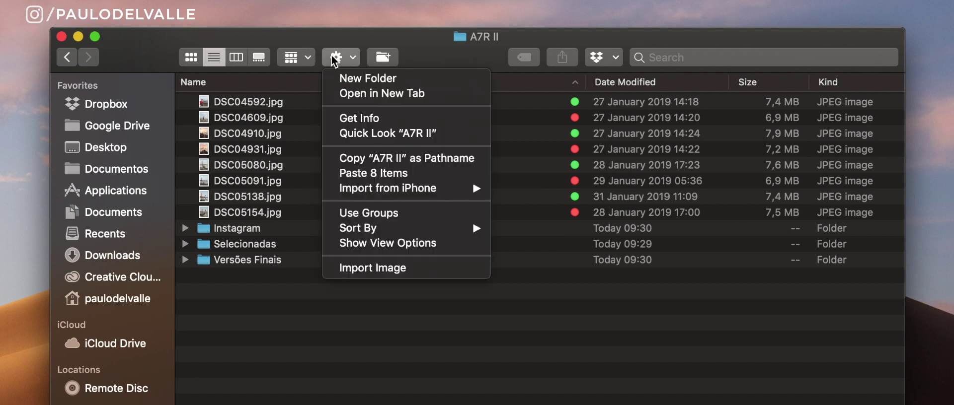
pyautogui.moveTo(405, 232)
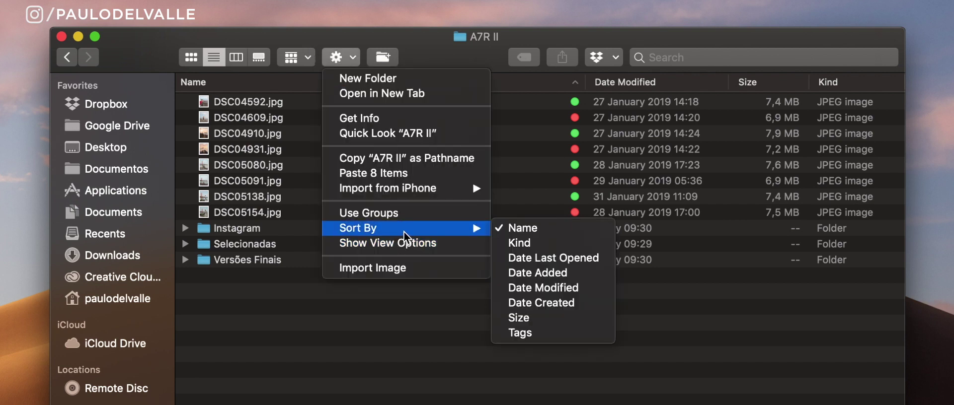
pyautogui.click(571, 337)
pyautogui.click(328, 100)
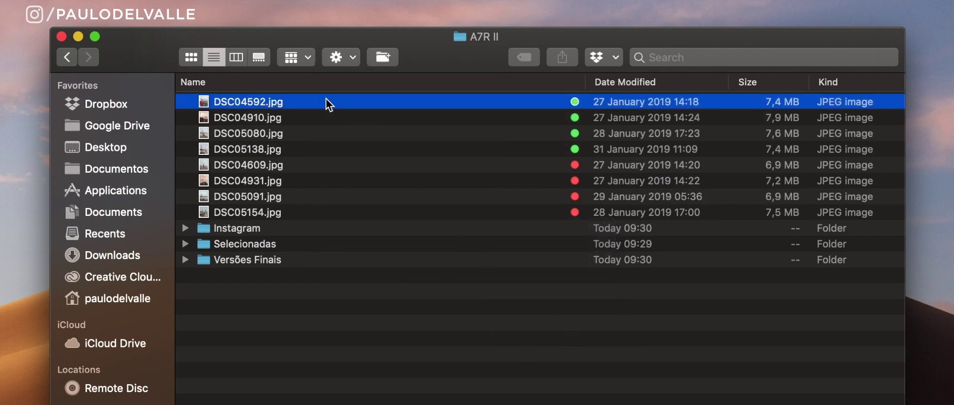
pyautogui.keyDown('shift'); pyautogui.click(317, 151); pyautogui.keyUp('shift')
pyautogui.moveTo(263, 140); pyautogui.dragTo(249, 246)
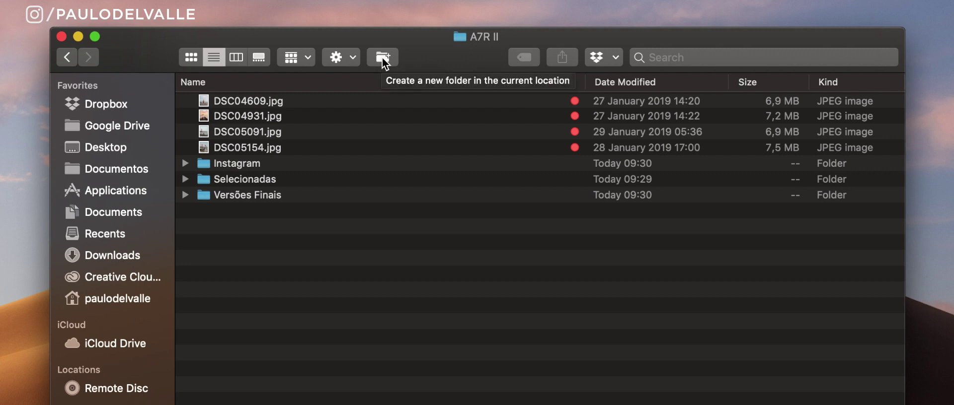
pyautogui.click(377, 101)
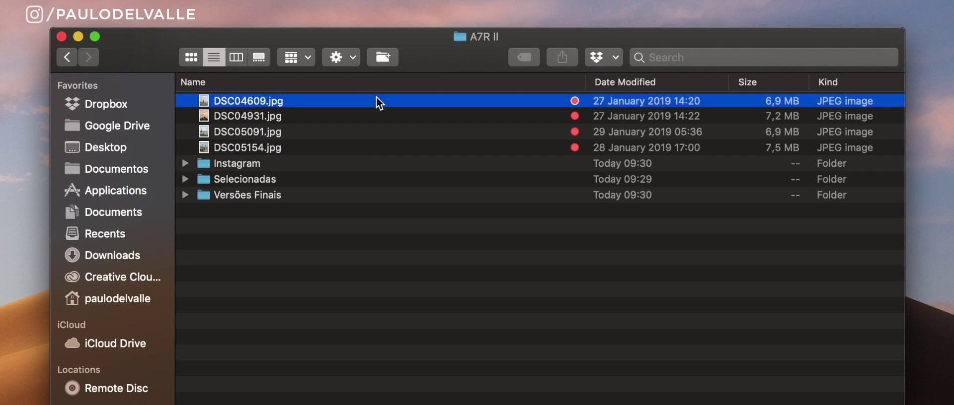
pyautogui.keyDown('shift'); pyautogui.click(367, 147); pyautogui.keyUp('shift')
pyautogui.rightClick(398, 133)
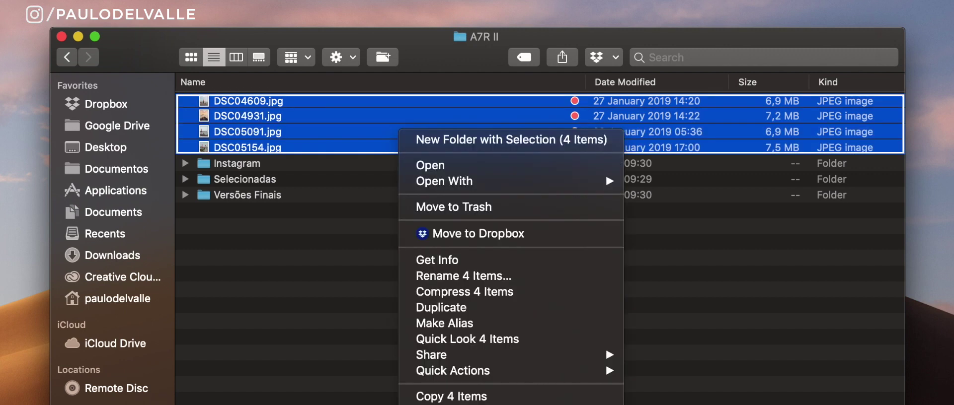
pyautogui.click(511, 139)
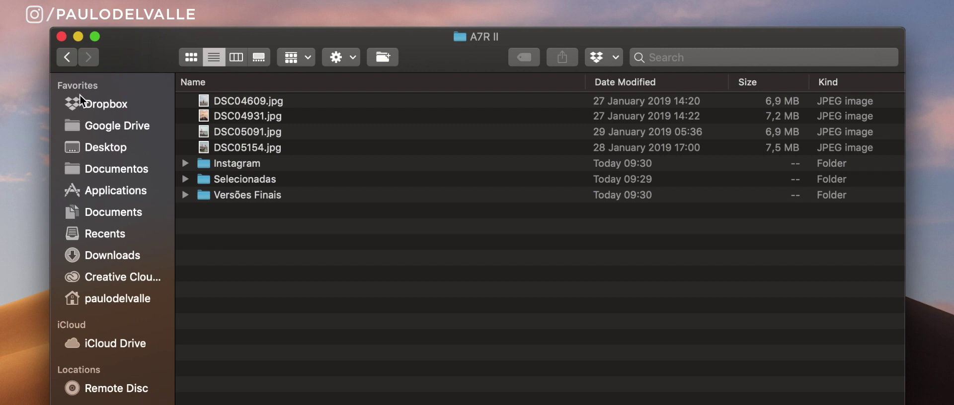
# Go back up to the 09_Setembro folder and open the São Paulo folder
pyautogui.click(68, 58)
pyautogui.click(69, 59)
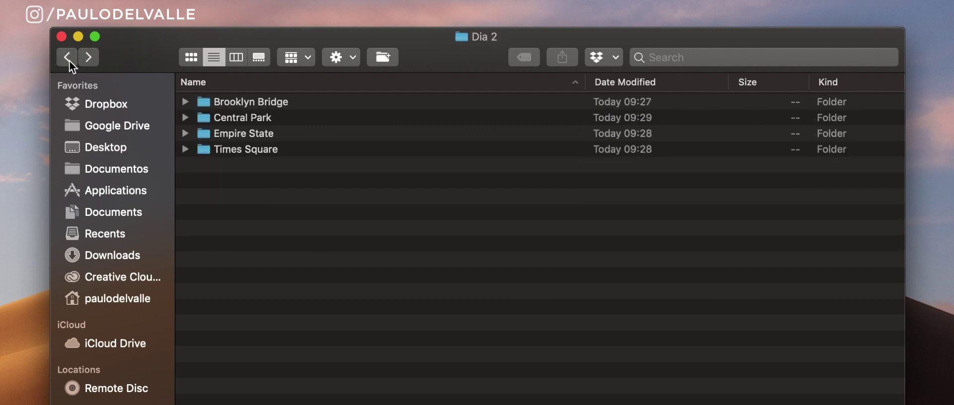
pyautogui.click(69, 58)
pyautogui.click(69, 59)
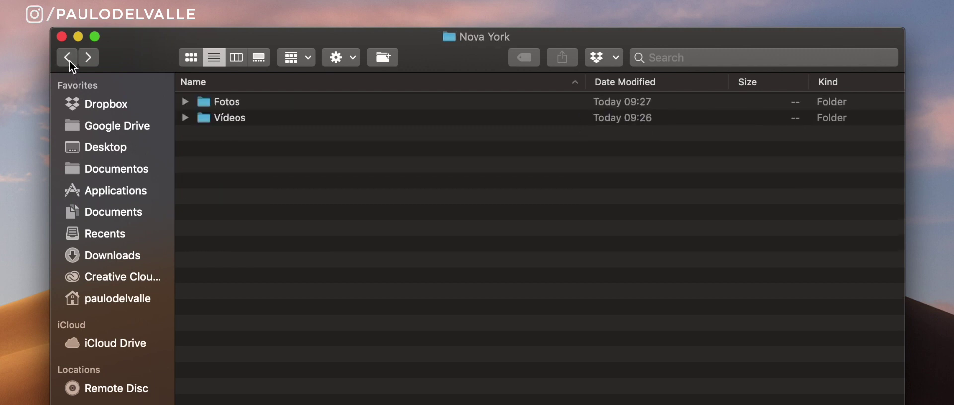
pyautogui.click(68, 58)
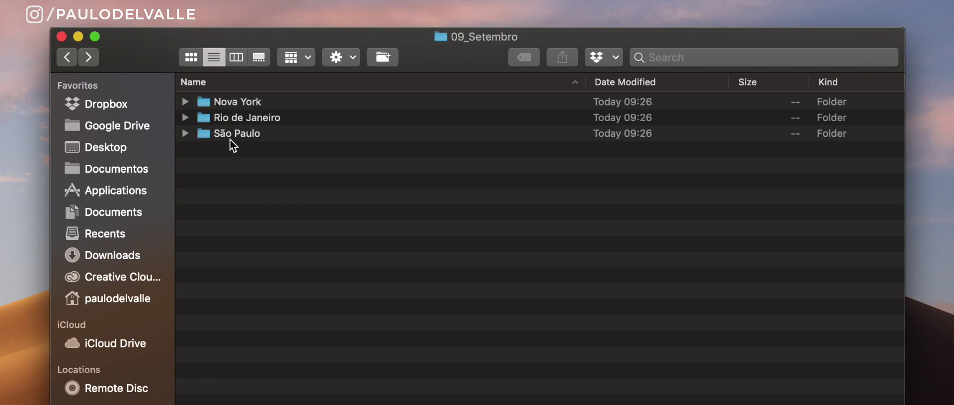
pyautogui.doubleClick(265, 136)
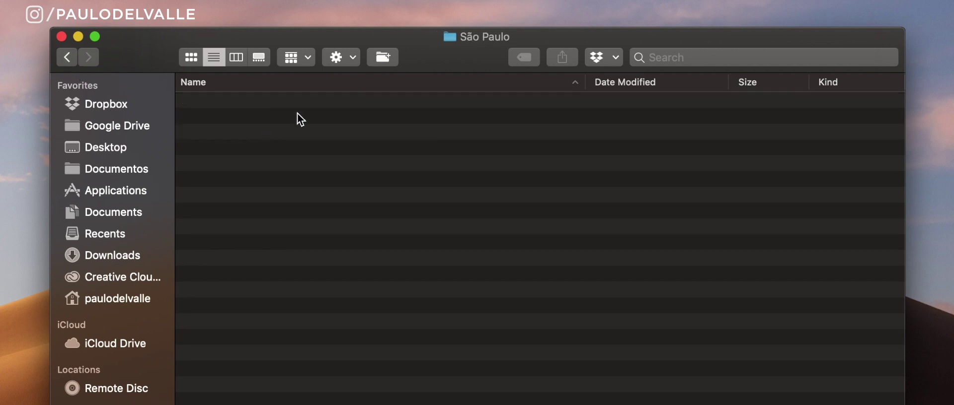
# Create two folders named Fotos and Vídeos inside the São Paulo folder
pyautogui.click(382, 58)
pyautogui.write('FOto')
pyautogui.press('BackSpace')
pyautogui.press('BackSpace')
pyautogui.press('BackSpace')
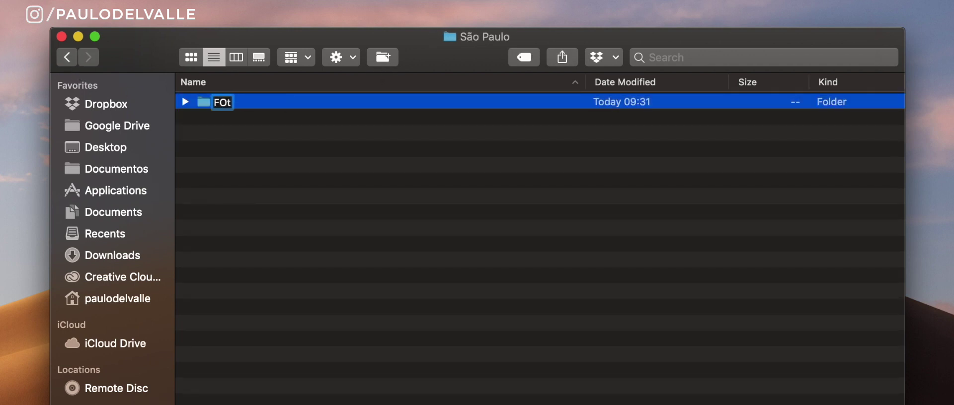
pyautogui.write('otos')
pyautogui.press('Return')
pyautogui.press('super+shift+n')
pyautogui.write('Vídeos')
pyautogui.press('Return')
# Open São Paulo's Fotos folder and create a folder named 12 de setembro (Ibirapuera) in it
pyautogui.doubleClick(287, 103)
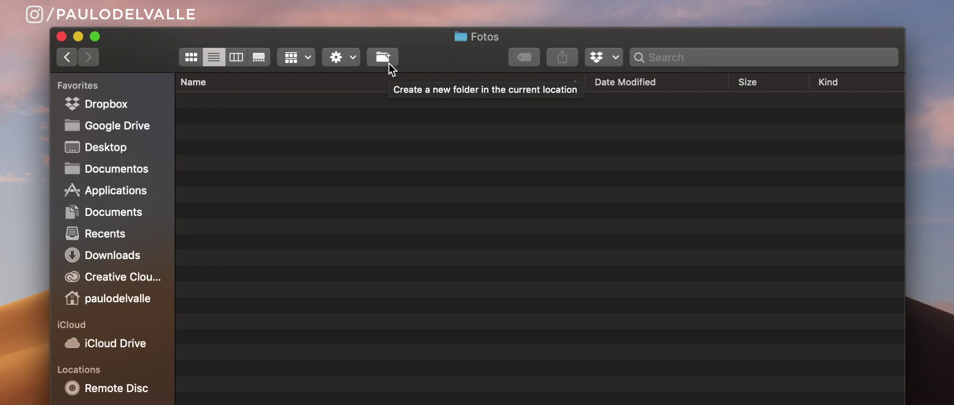
pyautogui.click(389, 64)
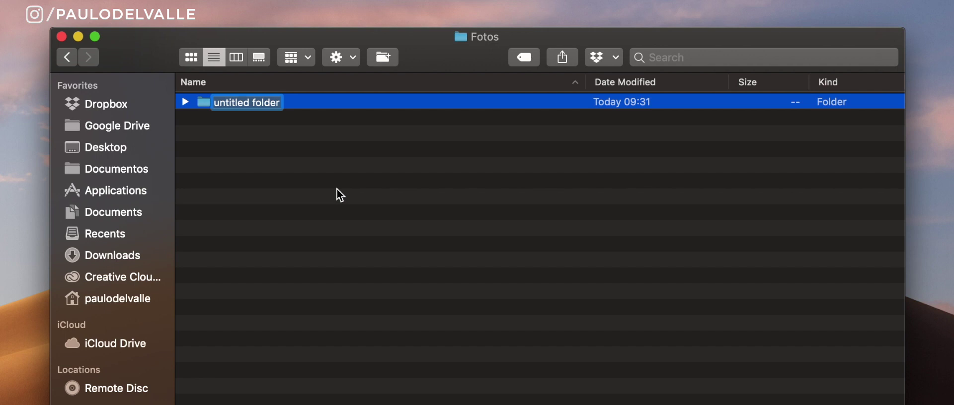
pyautogui.write('e s')
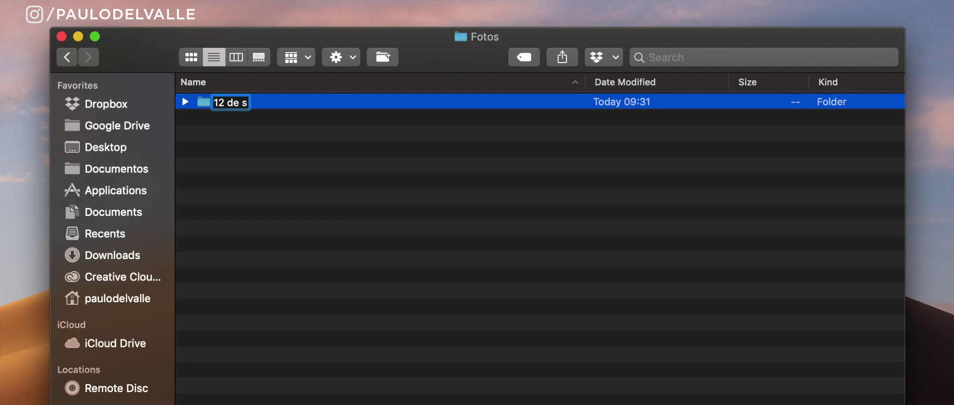
pyautogui.write('etembro (')
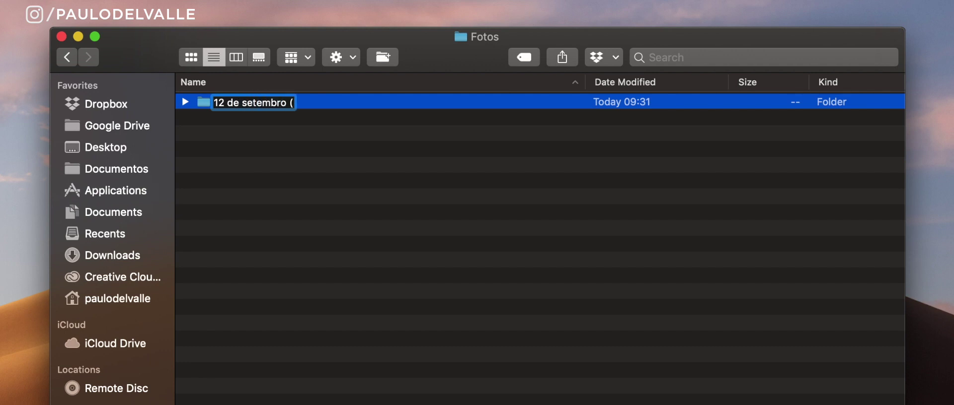
pyautogui.write('Ibirapuera)')
pyautogui.press('Return')
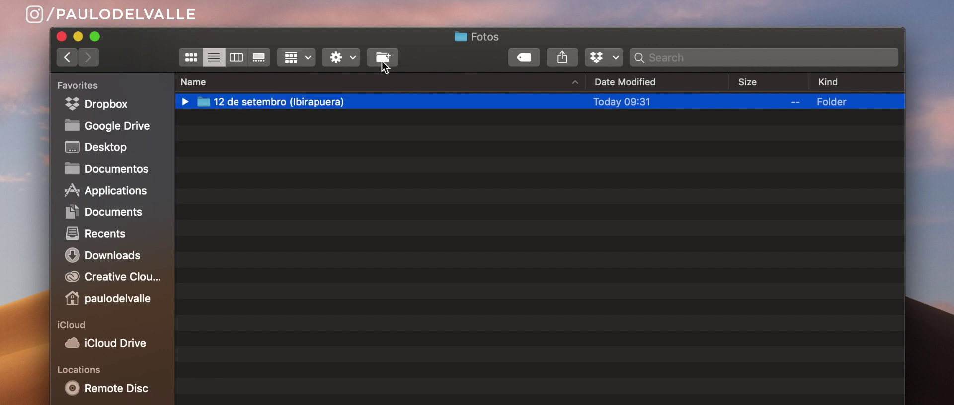
# Create another folder named 22 de setembro (MAC) in the Fotos folder and clear the selection
pyautogui.click(385, 63)
pyautogui.write('22 de s')
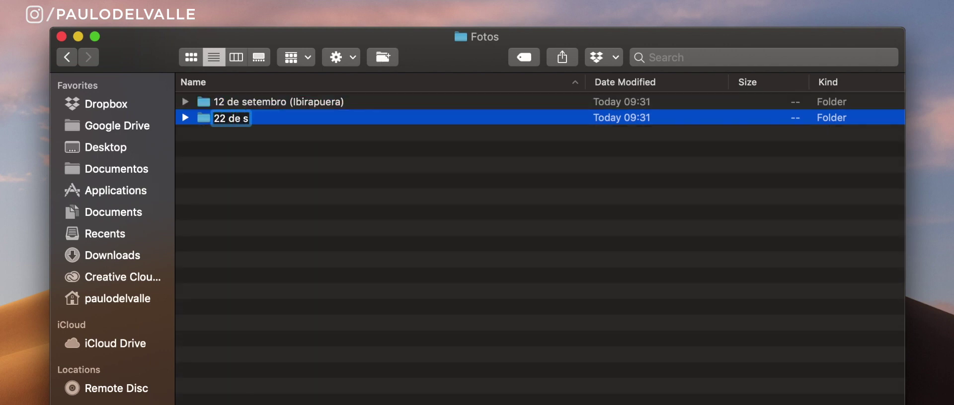
pyautogui.write('etembro (MAC)')
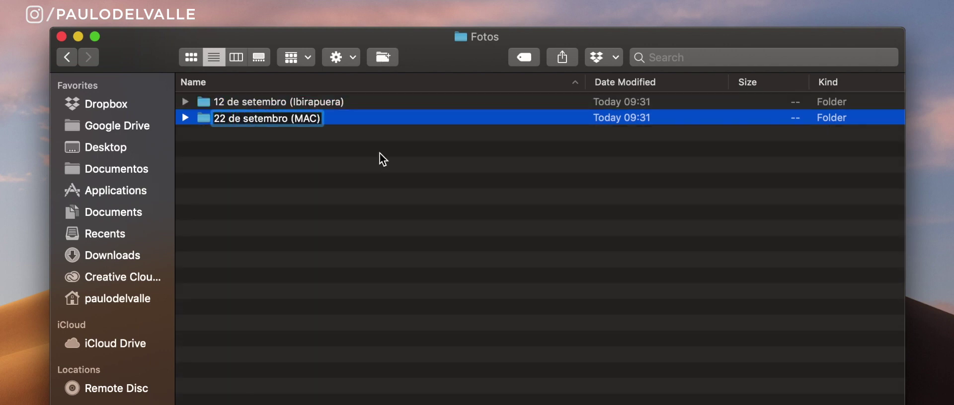
pyautogui.press('Return')
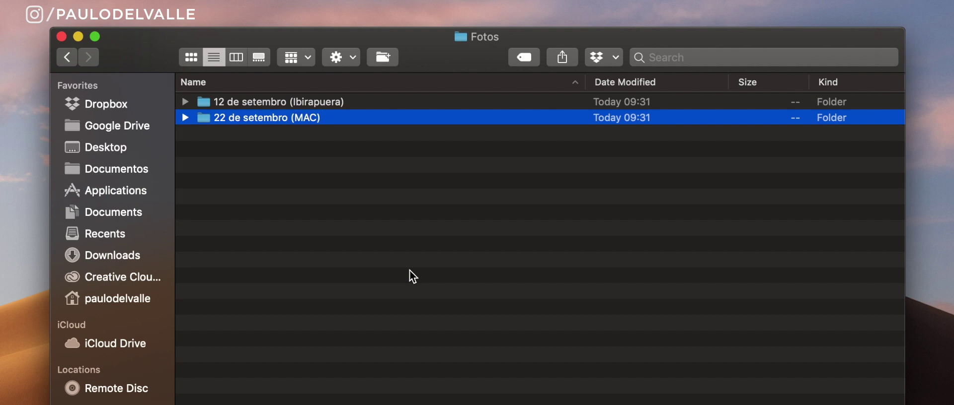
pyautogui.click(412, 277)
# Begin a file search from São Paulo's Fotos folder
pyautogui.click(692, 57)
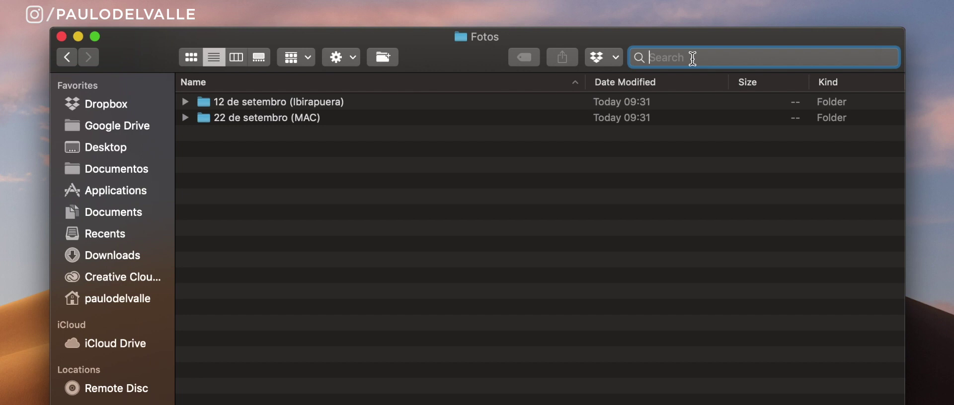